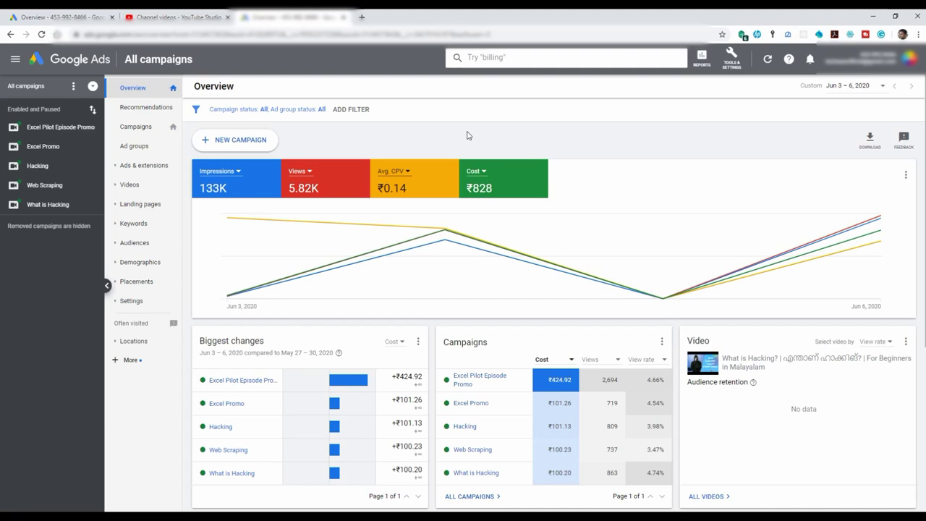
# Start a new campaign and choose to create it without a goal's guidance.
pyautogui.click(244, 148)
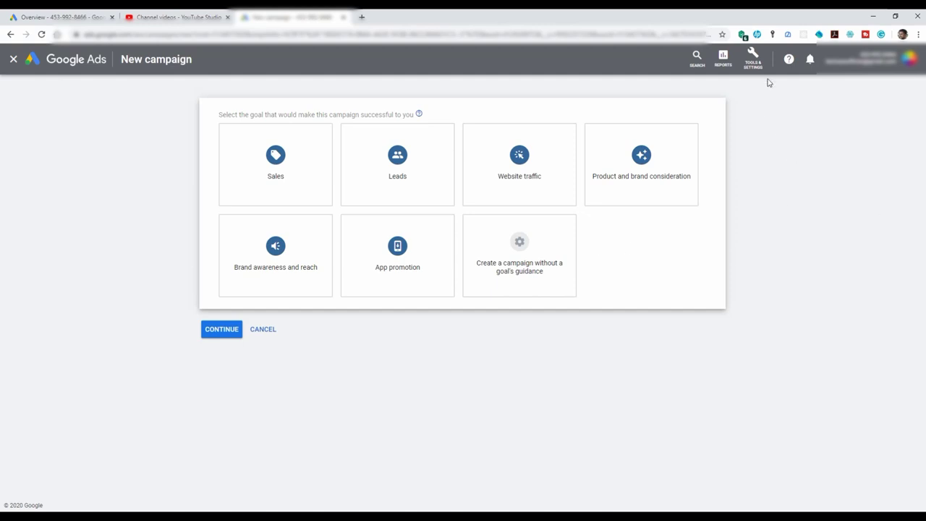
pyautogui.click(754, 58)
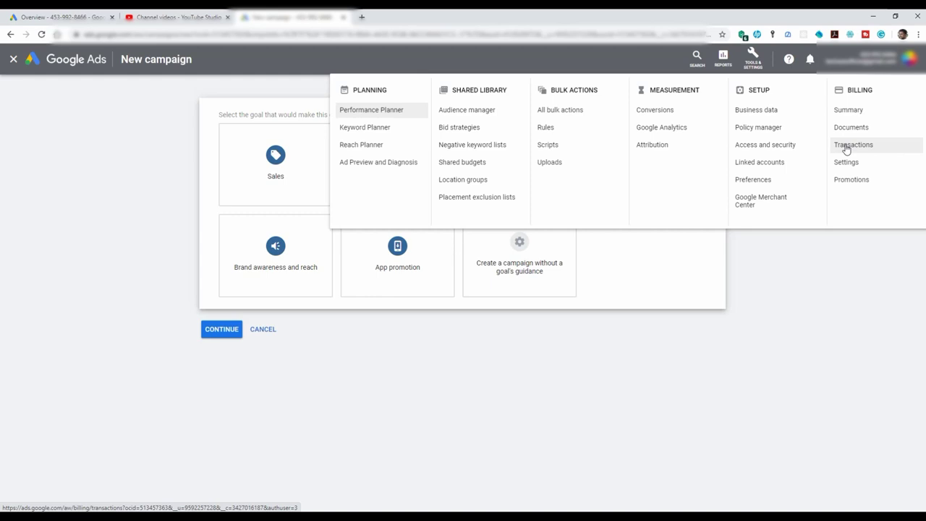
pyautogui.click(482, 271)
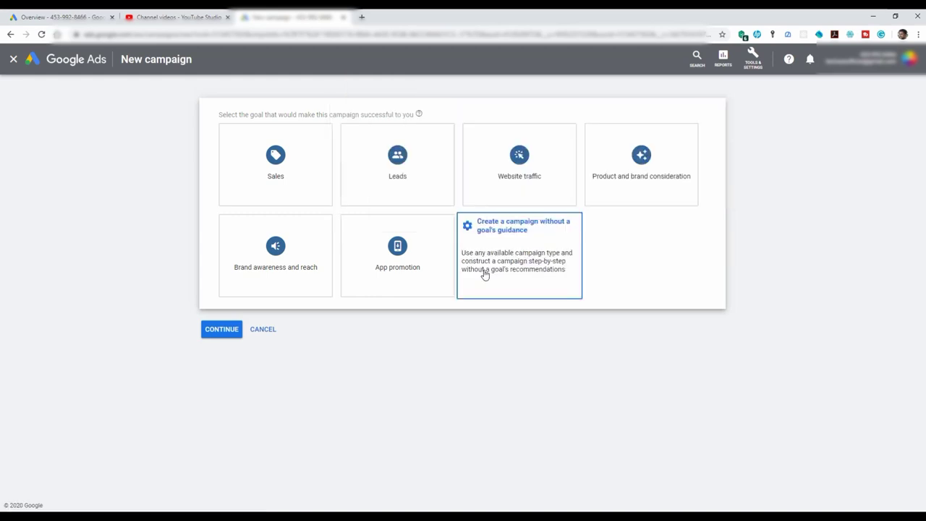
pyautogui.click(531, 243)
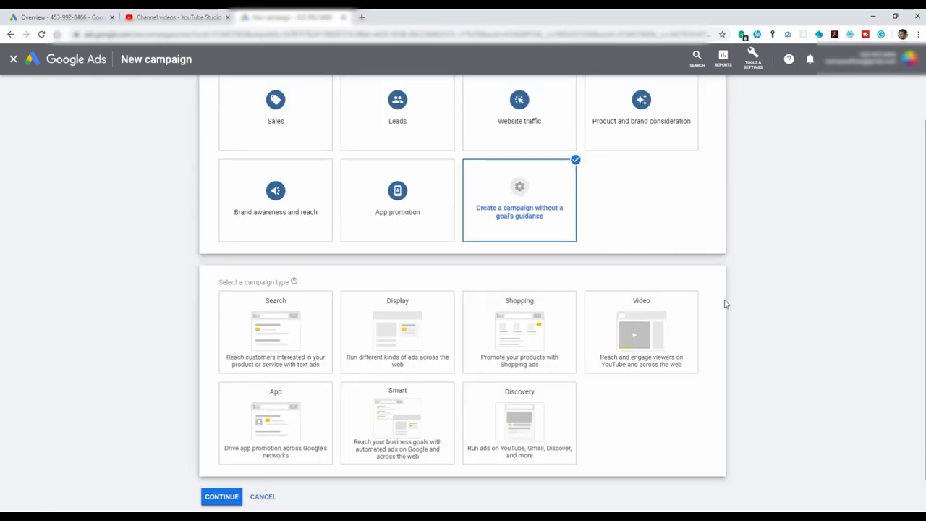
# Choose the Video campaign type with the Custom video campaign subtype and continue to the campaign setup.
pyautogui.click(668, 311)
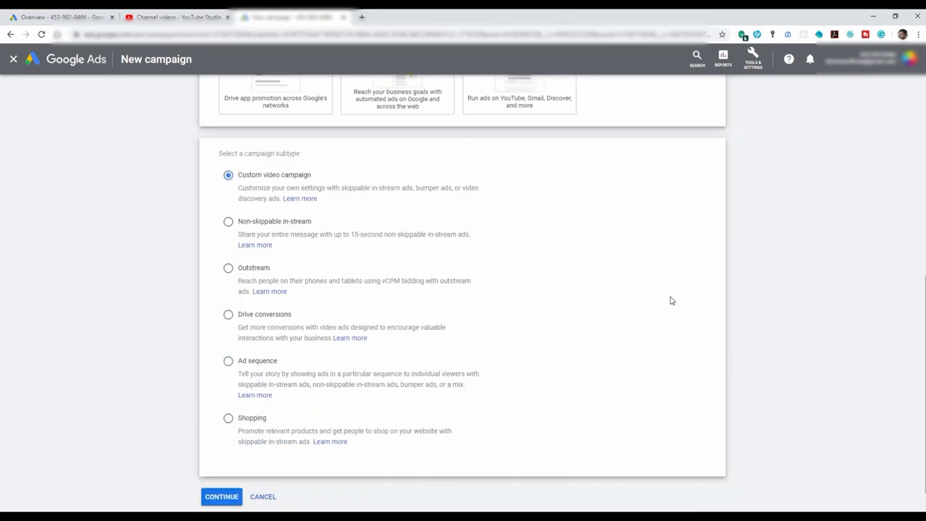
pyautogui.scroll(3, 671, 300)
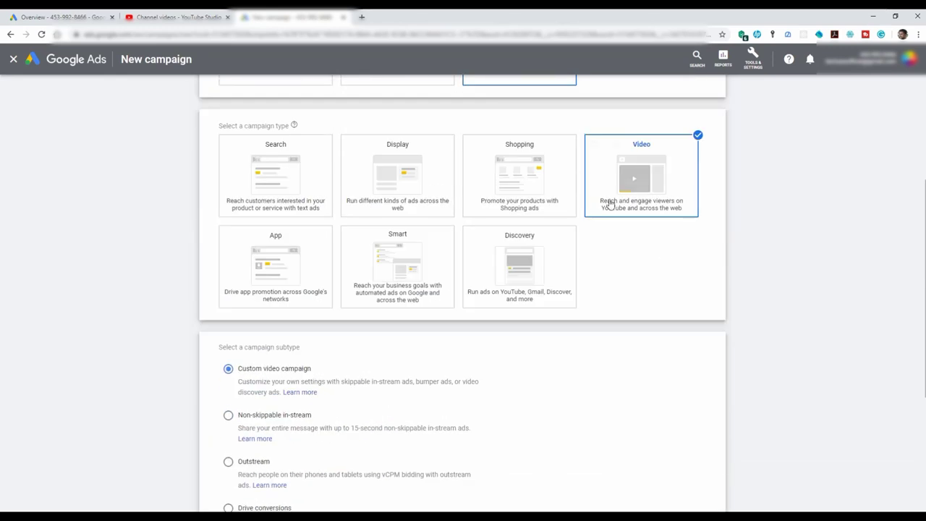
pyautogui.scroll(-1, 627, 239)
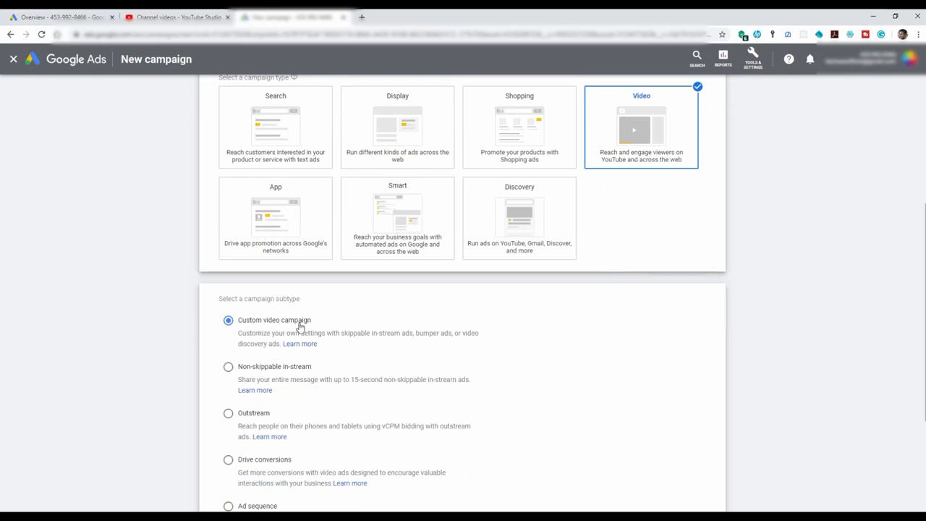
pyautogui.scroll(-3, 300, 327)
pyautogui.click(221, 460)
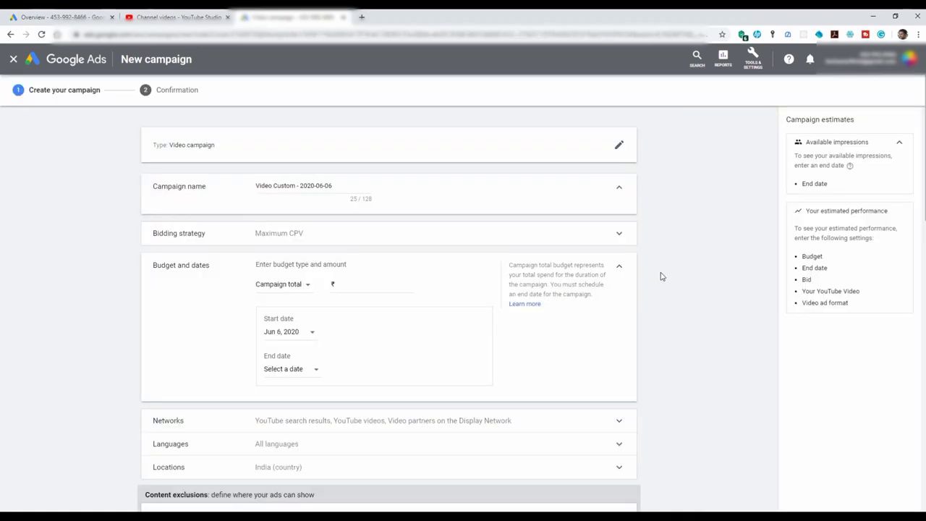
# Replace the default campaign name with "Sample Video Campaign".
pyautogui.click(279, 185)
pyautogui.hotkey('ctrl', 'a')
pyautogui.press('BackSpace')
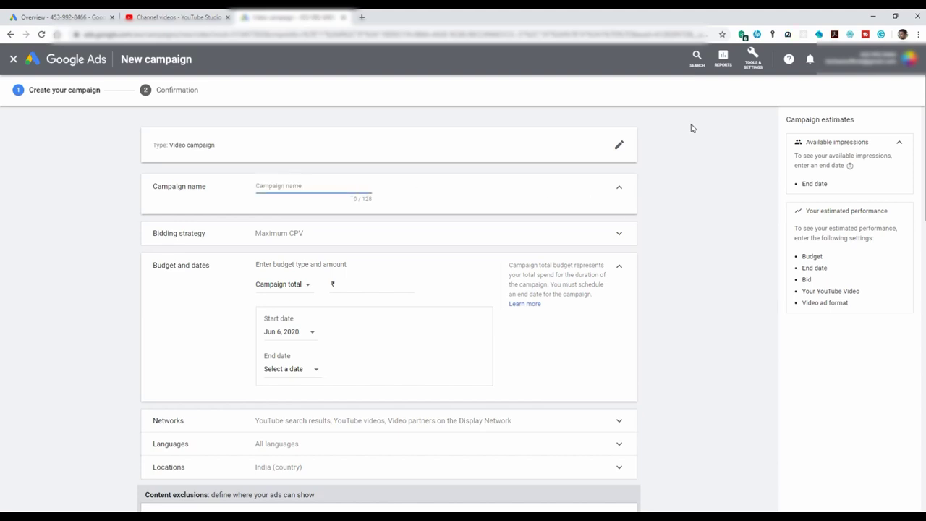
pyautogui.write('Sample Video Campaign')
# Choose Maximum CPV as the campaign's bidding strategy.
pyautogui.click(377, 243)
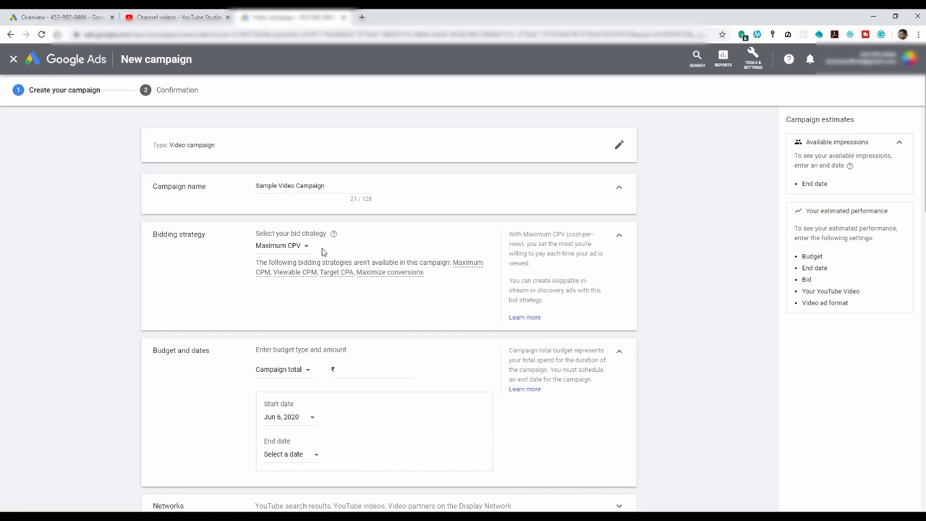
pyautogui.click(293, 250)
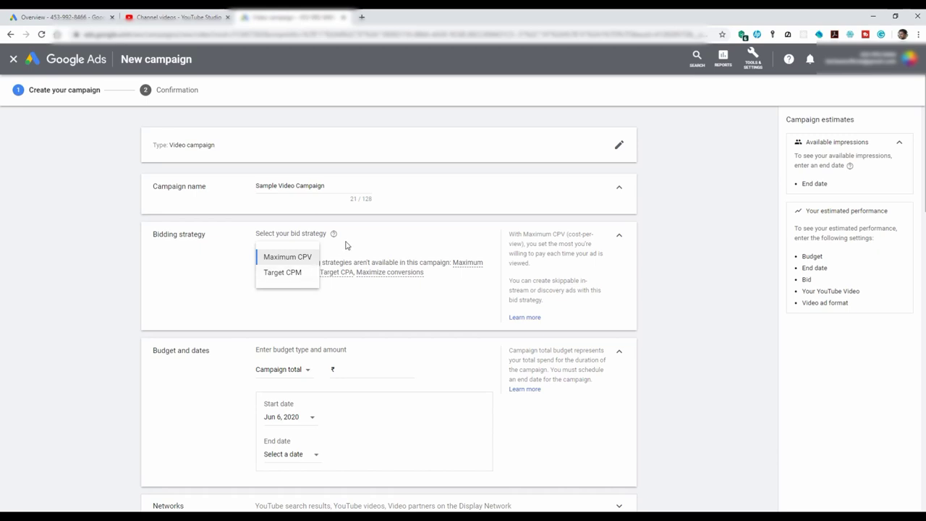
pyautogui.click(307, 259)
# Set a campaign total budget of ₹100.00 with June 7, 2020 as the end date.
pyautogui.scroll(-2, 351, 260)
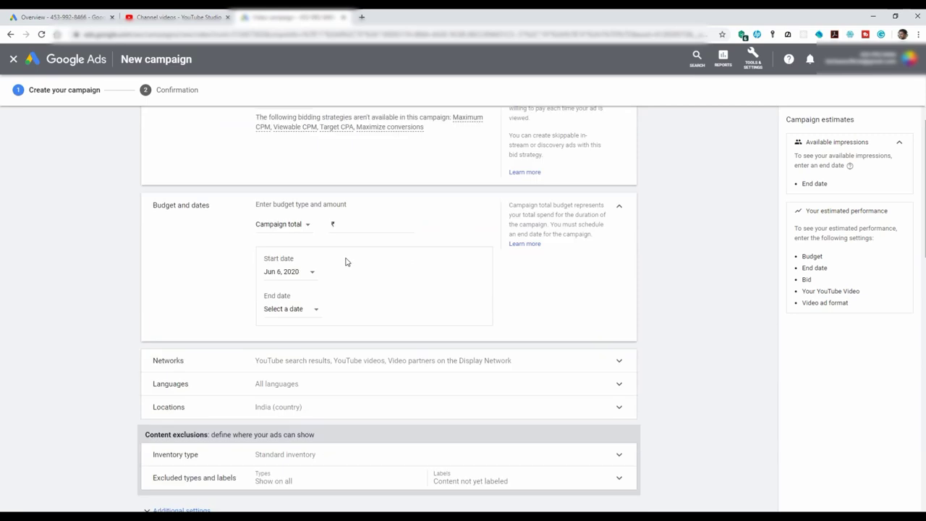
pyautogui.click(304, 228)
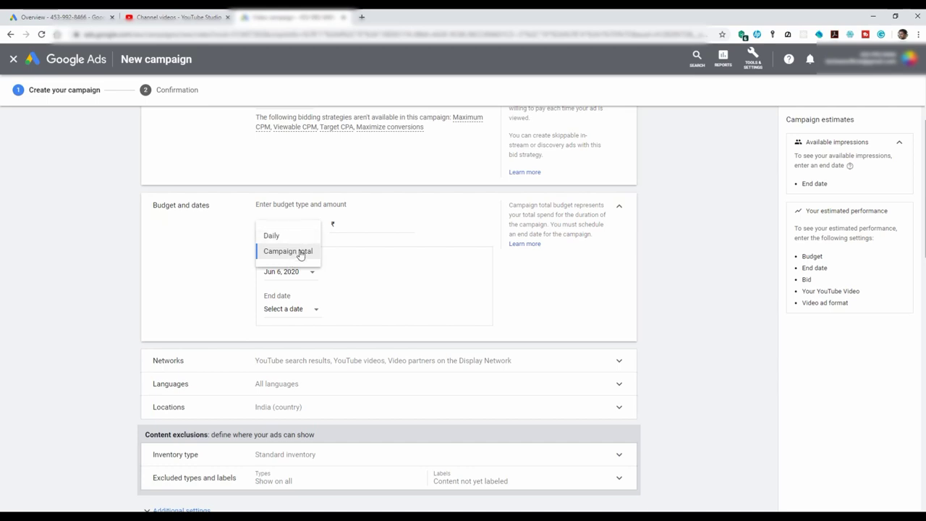
pyautogui.click(301, 256)
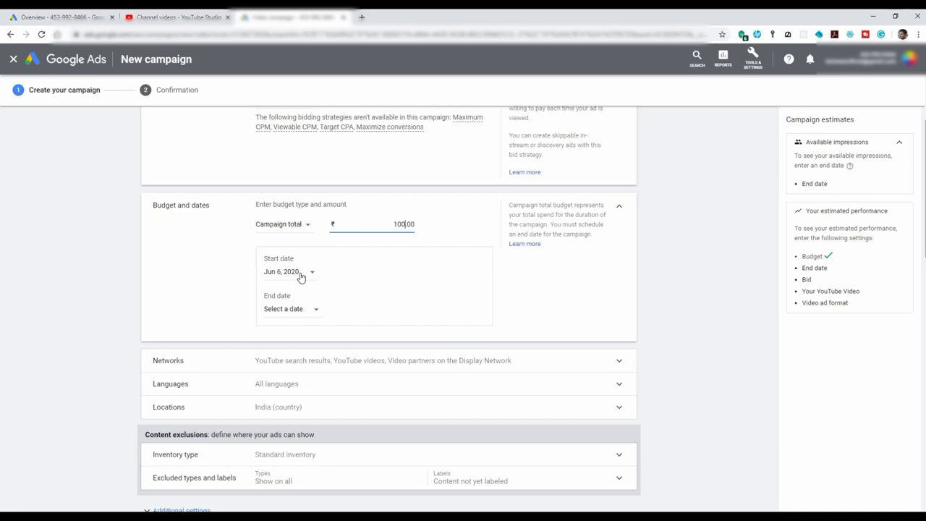
pyautogui.click(306, 309)
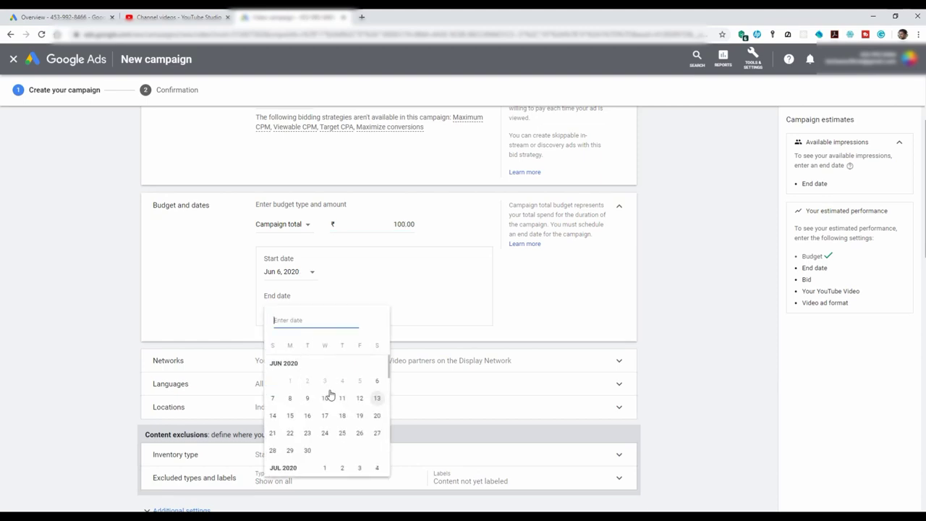
pyautogui.click(274, 399)
# Exclude video partners on the Display Network from the campaign's networks.
pyautogui.scroll(-2, 297, 304)
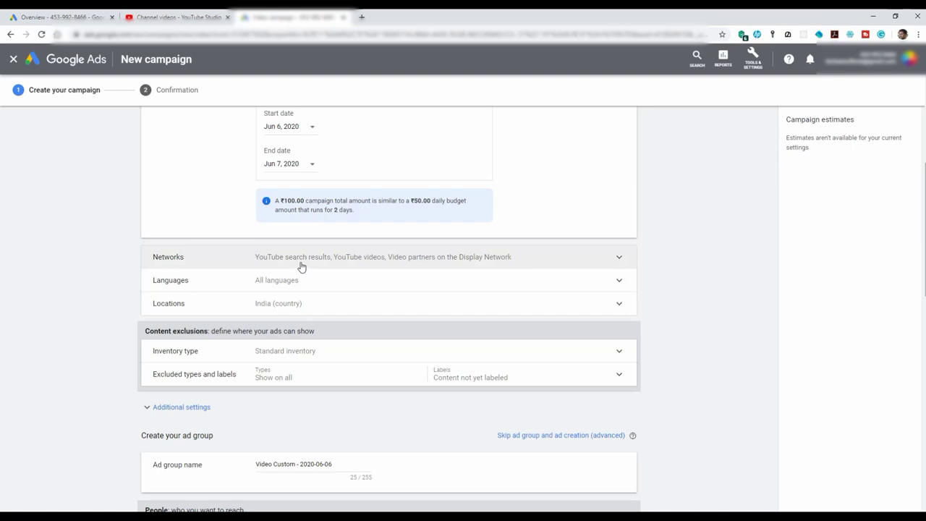
pyautogui.click(302, 263)
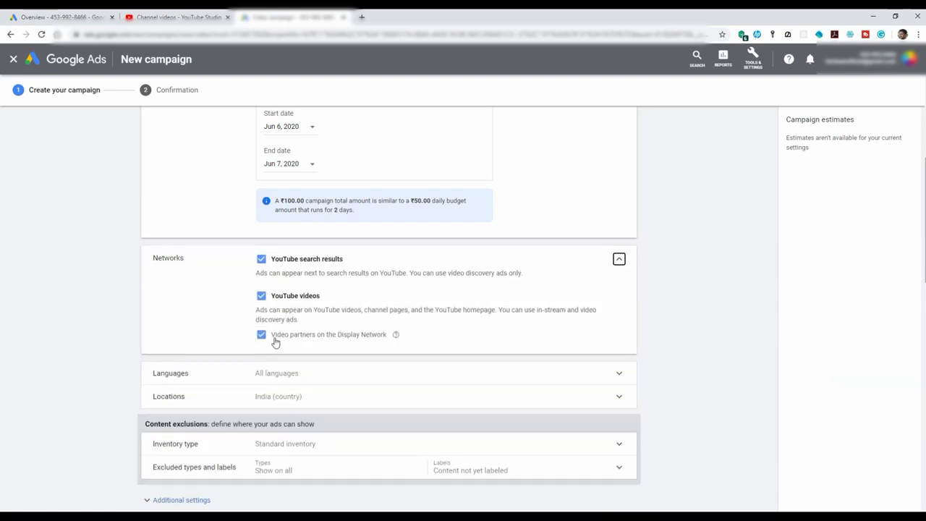
pyautogui.click(265, 337)
# Restrict the campaign's customer languages to Malayalam.
pyautogui.scroll(-1, 293, 304)
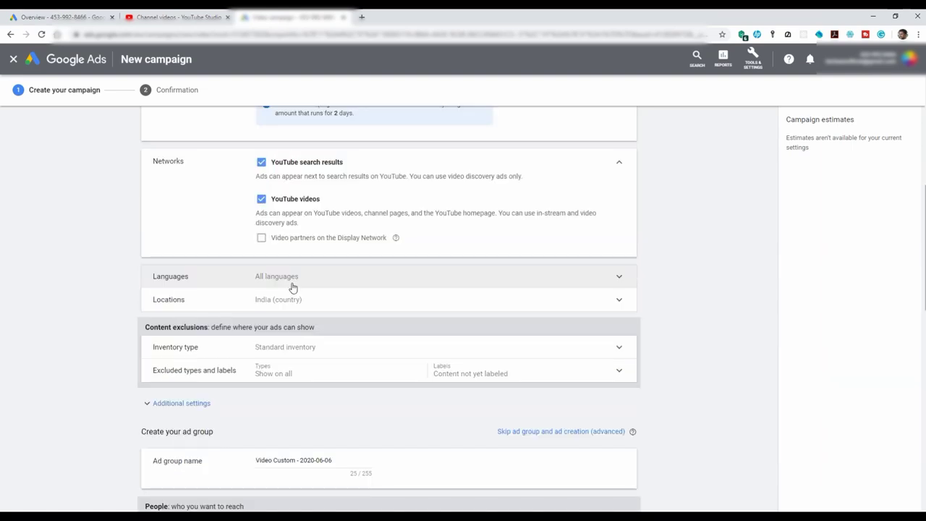
pyautogui.click(293, 283)
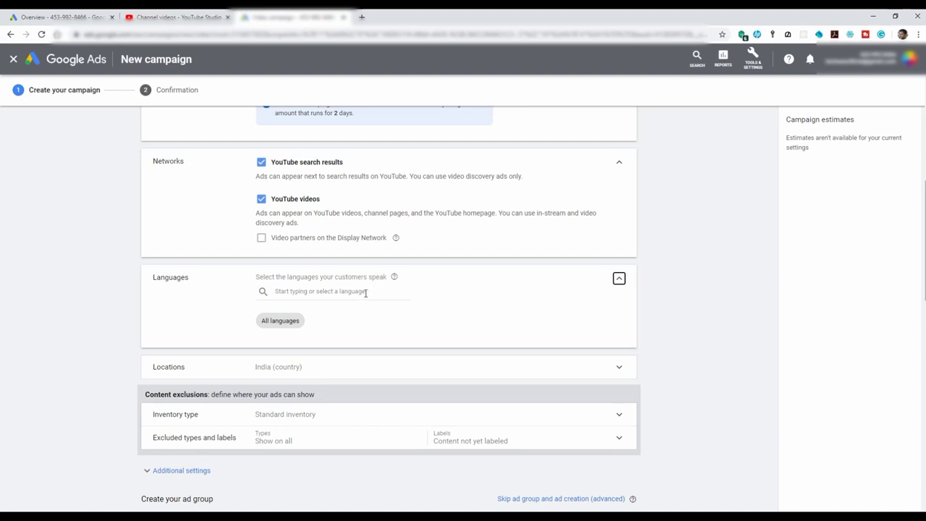
pyautogui.click(365, 293)
pyautogui.write('malayal')
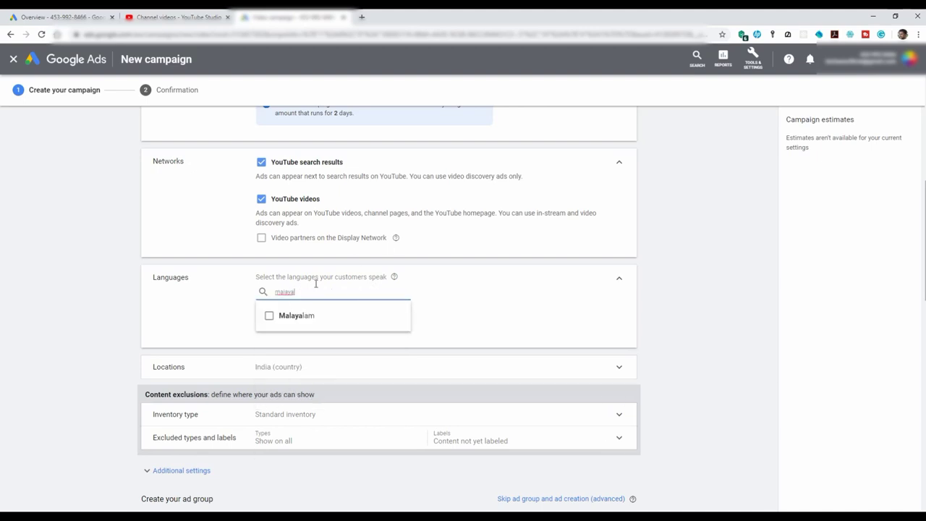
pyautogui.click(300, 317)
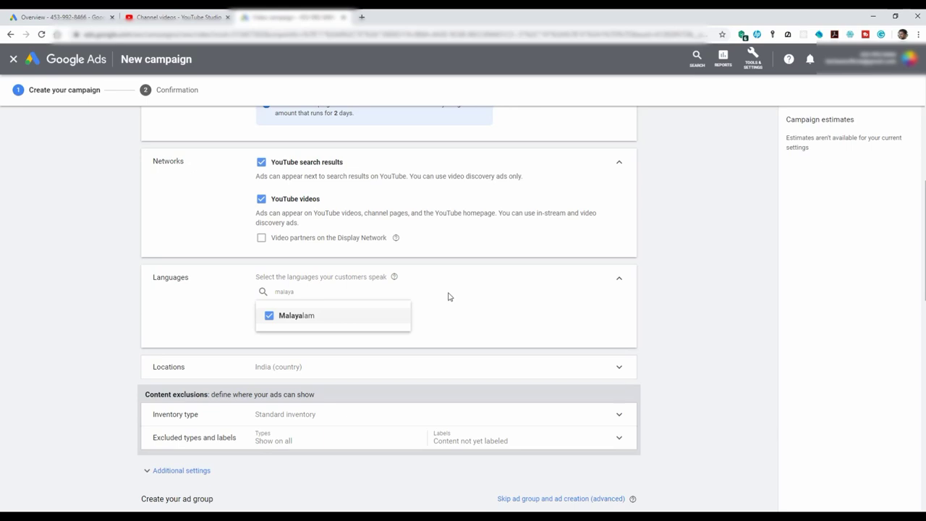
# Open the location targeting options, leaving India selected, and choose Expanded inventory as the inventory type.
pyautogui.scroll(-2, 361, 326)
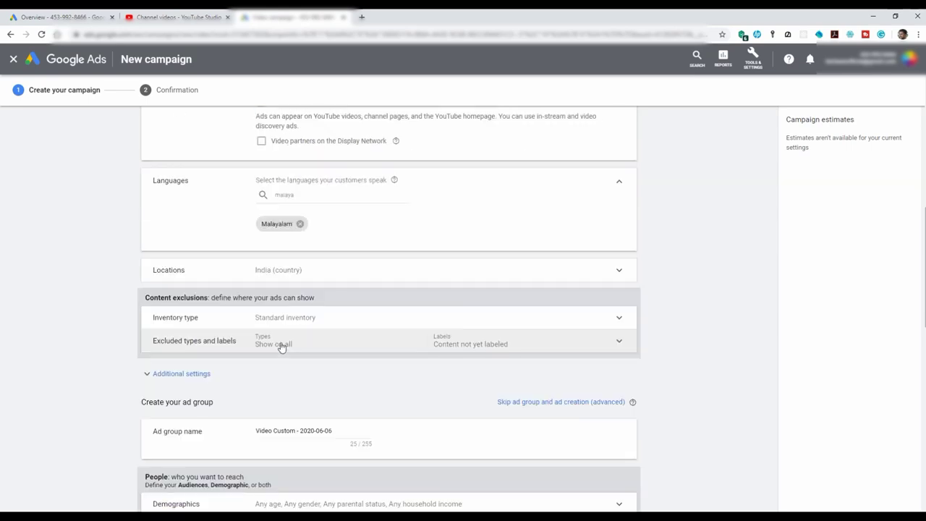
pyautogui.click(293, 280)
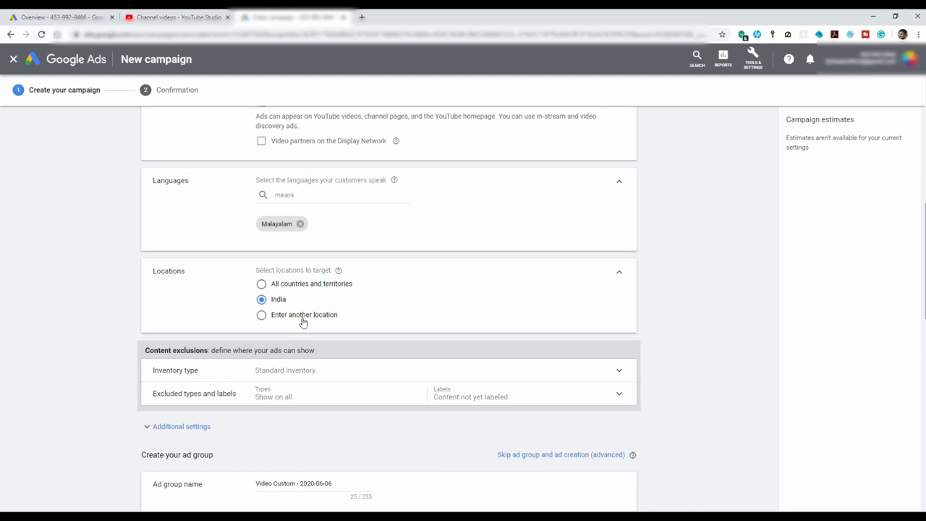
pyautogui.scroll(-2, 303, 322)
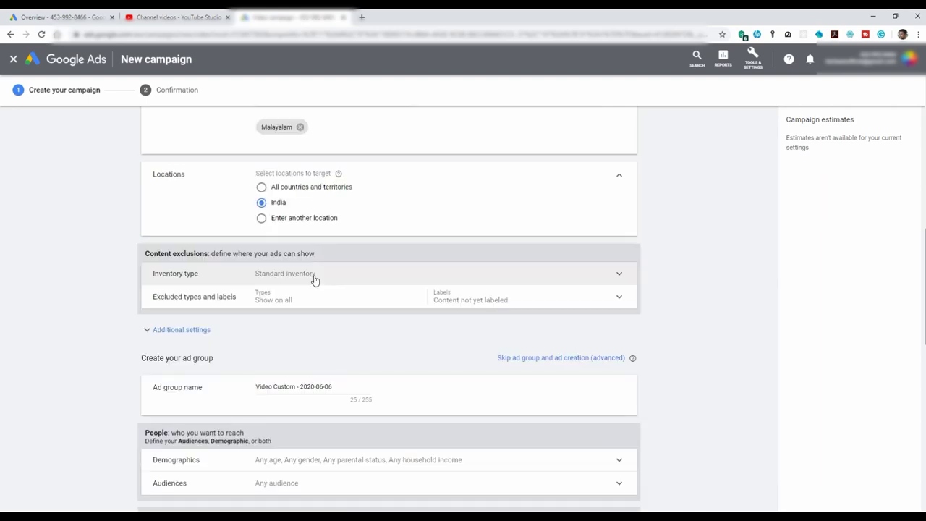
pyautogui.click(315, 276)
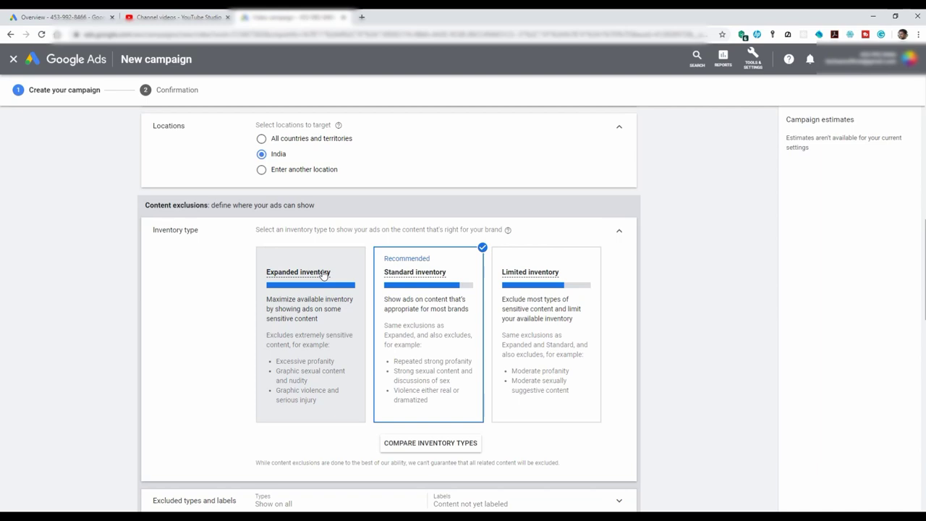
pyautogui.click(321, 275)
pyautogui.moveTo(334, 289)
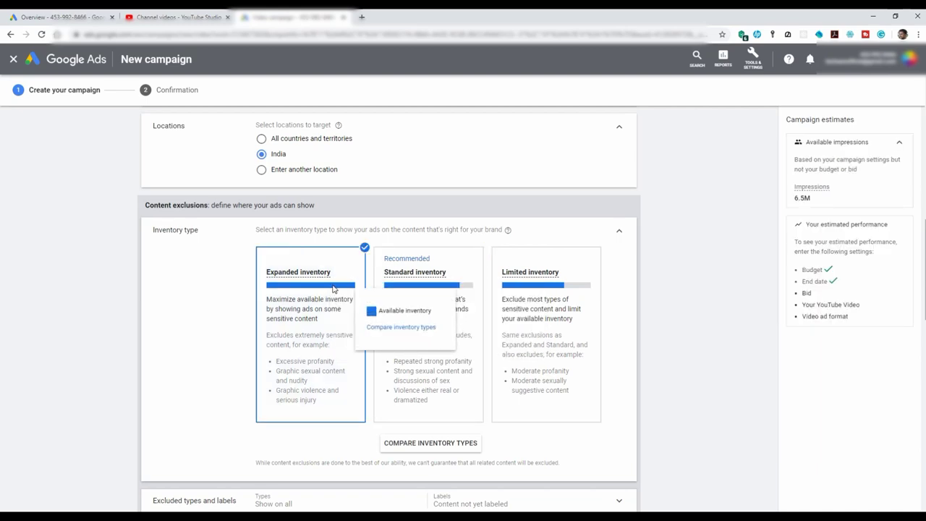
# Exclude embedded YouTube videos and live streaming videos from the content types where the ads can show.
pyautogui.scroll(-2, 322, 414)
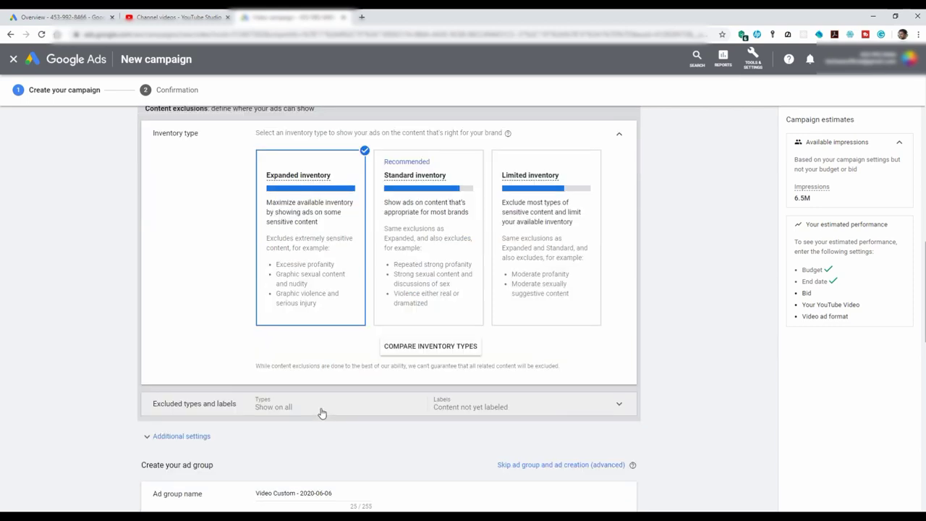
pyautogui.click(322, 414)
pyautogui.scroll(-2, 322, 414)
pyautogui.click(262, 344)
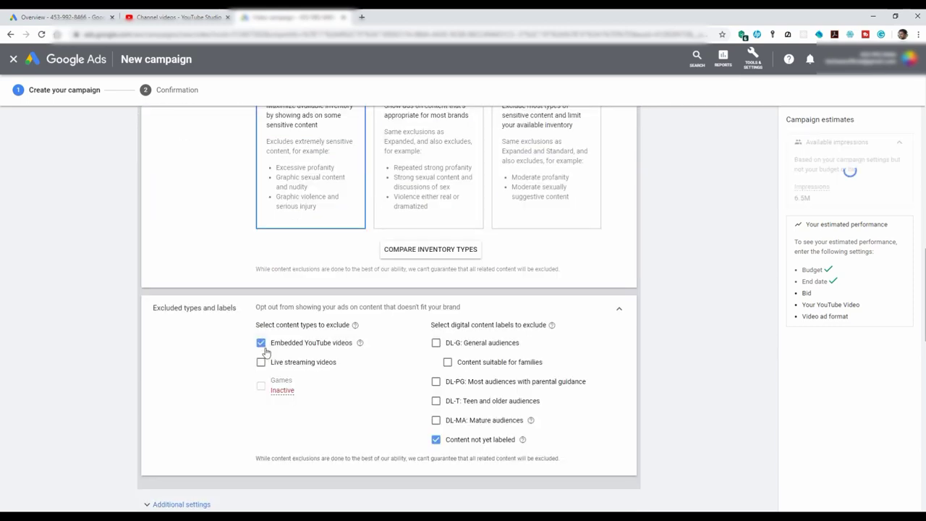
pyautogui.click(261, 364)
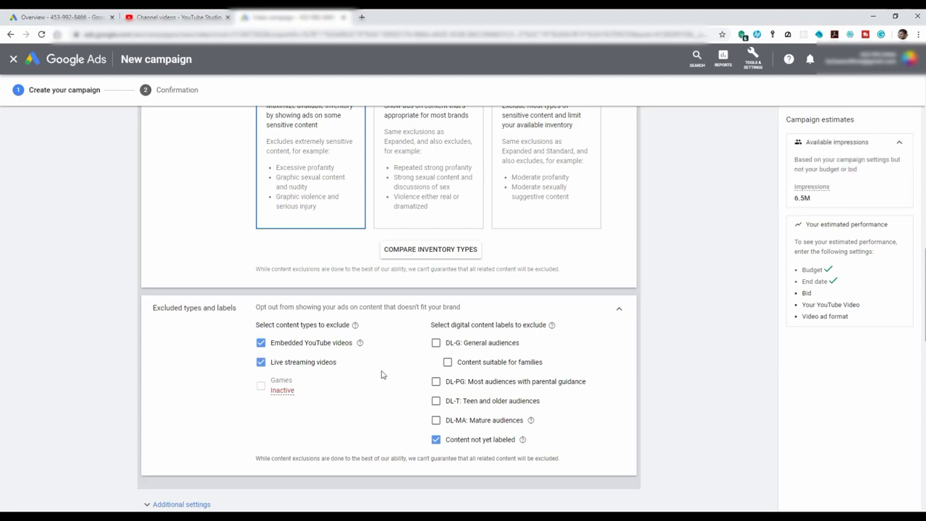
# Enable the view frequency cap in the additional settings and set it to 2 views per day.
pyautogui.scroll(-2, 383, 375)
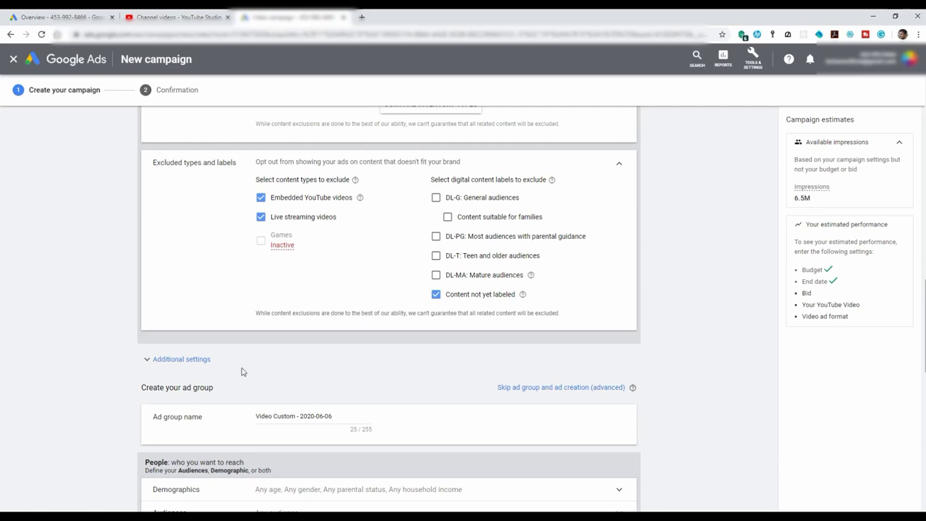
pyautogui.click(182, 360)
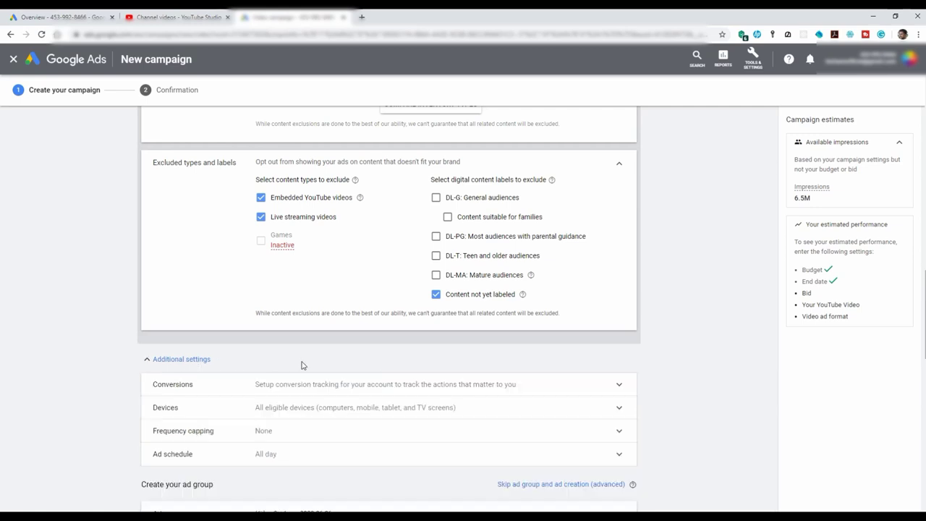
pyautogui.scroll(-2, 230, 340)
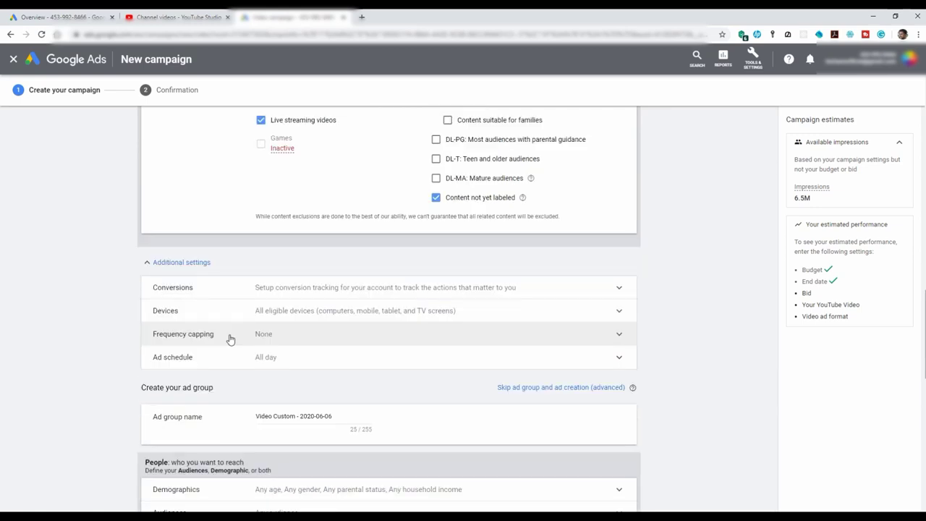
pyautogui.click(230, 339)
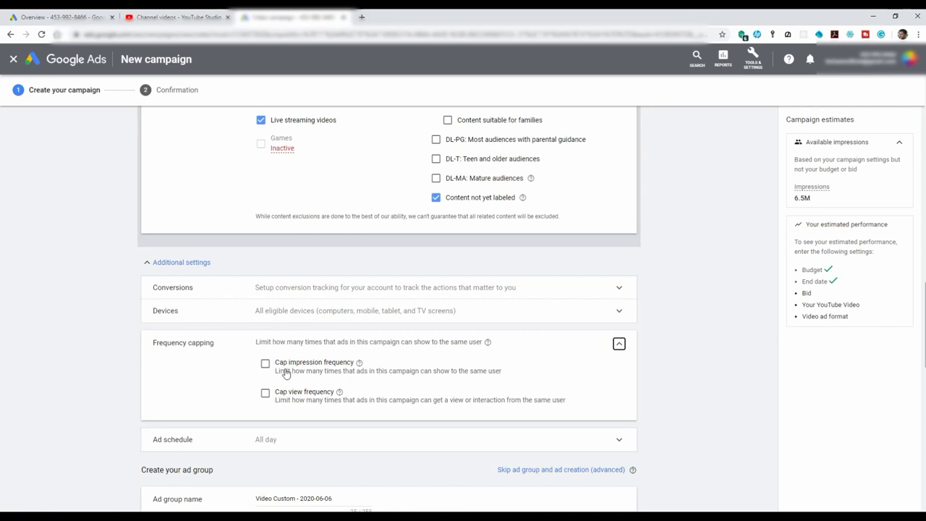
pyautogui.click(279, 395)
pyautogui.scroll(-2, 279, 395)
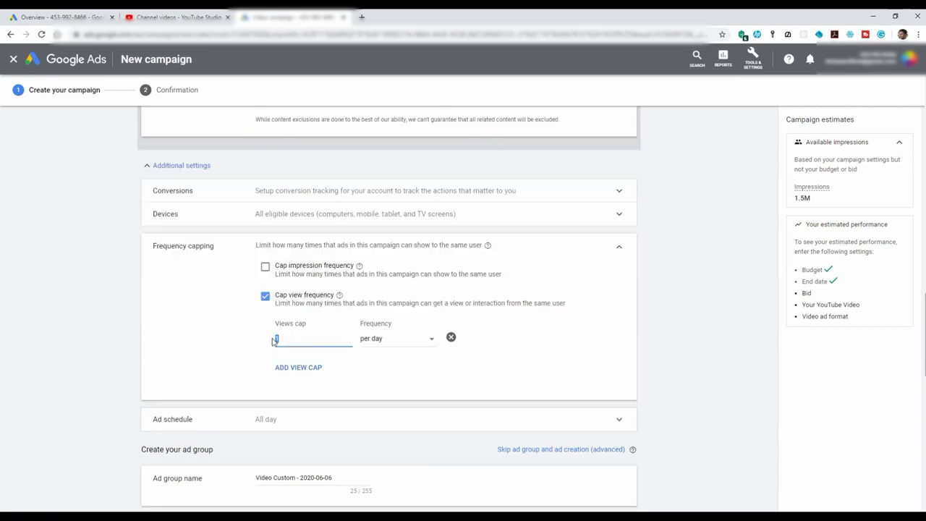
pyautogui.write('2')
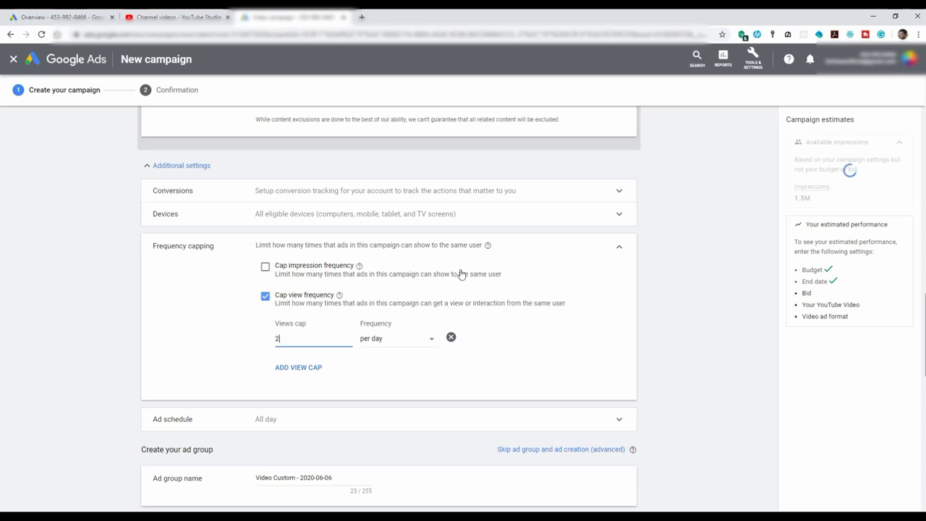
# Close the frequency capping settings and name the ad group "Sample Group name".
pyautogui.click(616, 250)
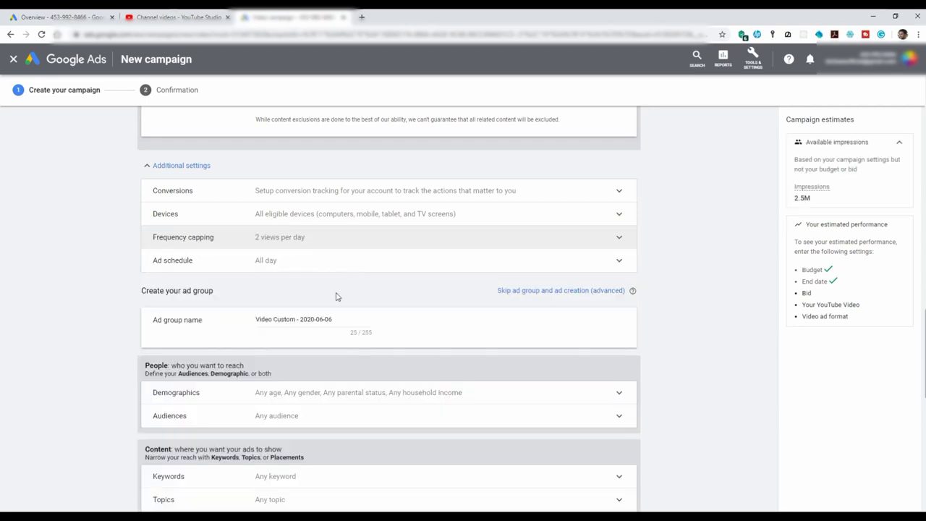
pyautogui.tripleClick(338, 320)
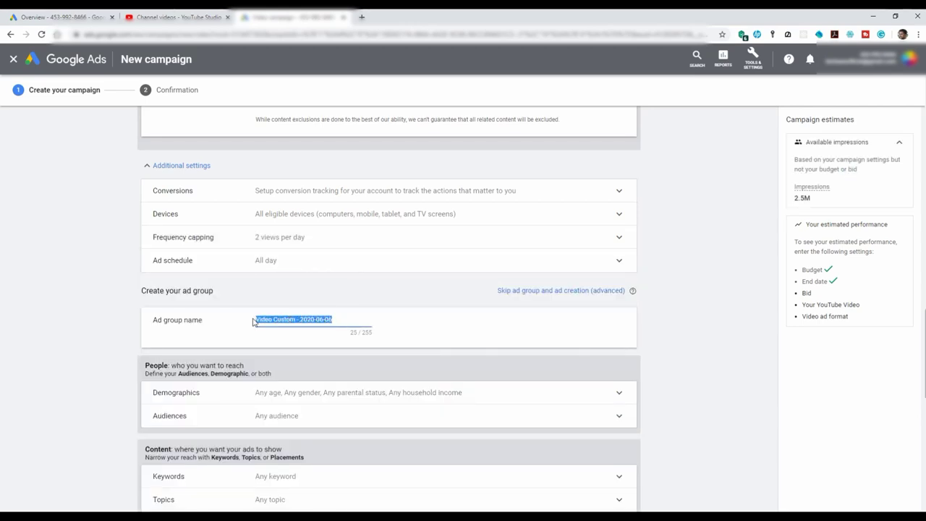
pyautogui.write('Sample Group ')
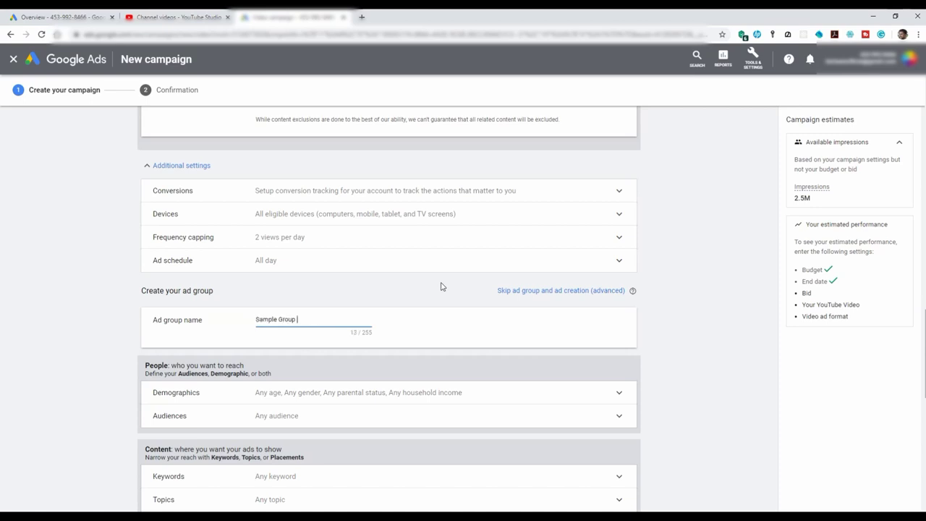
pyautogui.write('name')
# Open the ad group's demographic targeting and review the gender, age, parental status and household income options, keeping all of them selected.
pyautogui.scroll(-1, 337, 294)
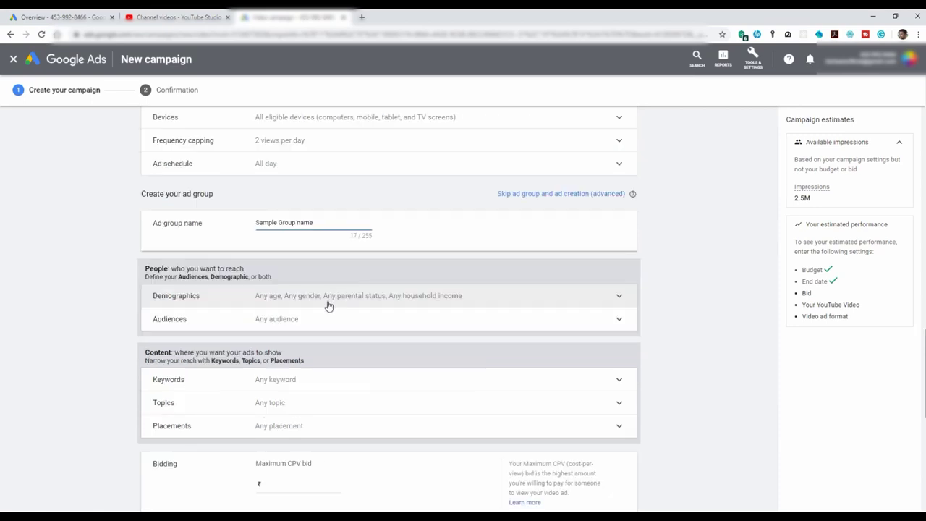
pyautogui.click(273, 305)
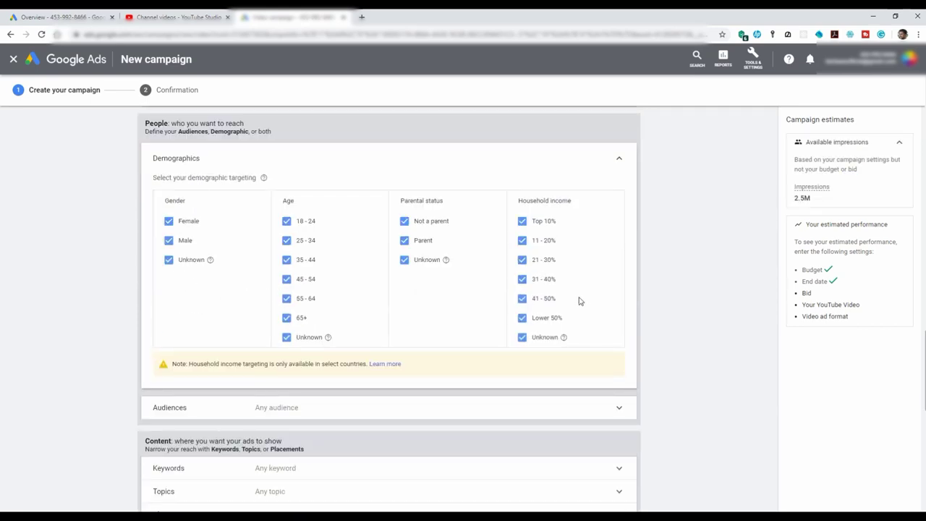
pyautogui.scroll(-1, 572, 300)
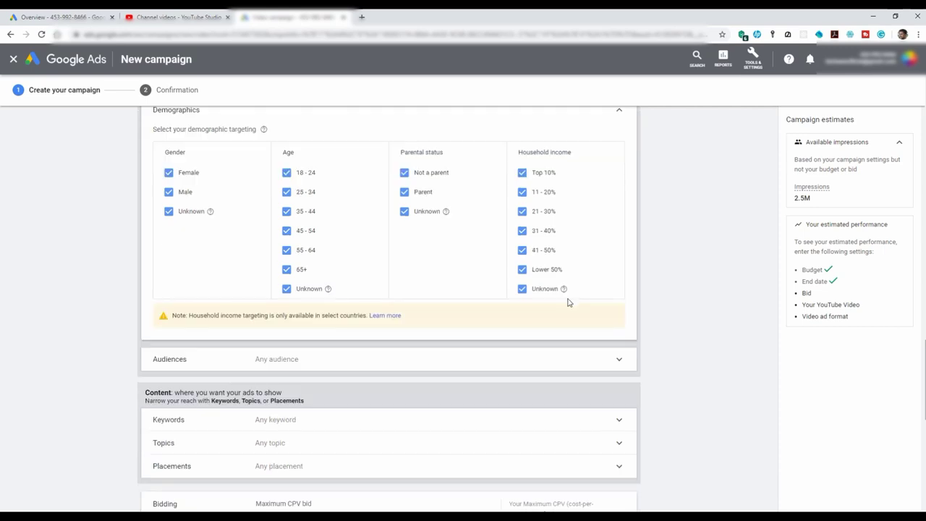
# Browse audiences by interests and habits, target the Technology affinity audience, and look over its subcategories and the other affinity audiences.
pyautogui.click(447, 355)
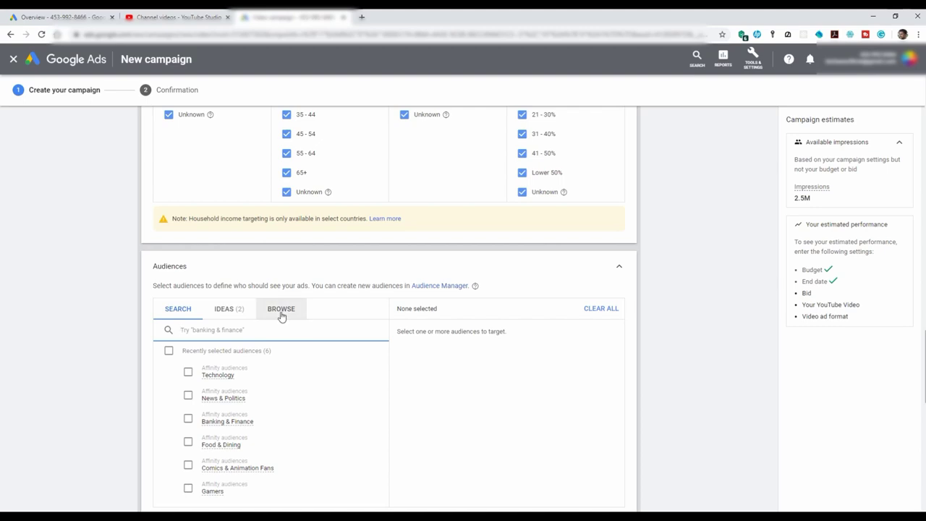
pyautogui.click(282, 316)
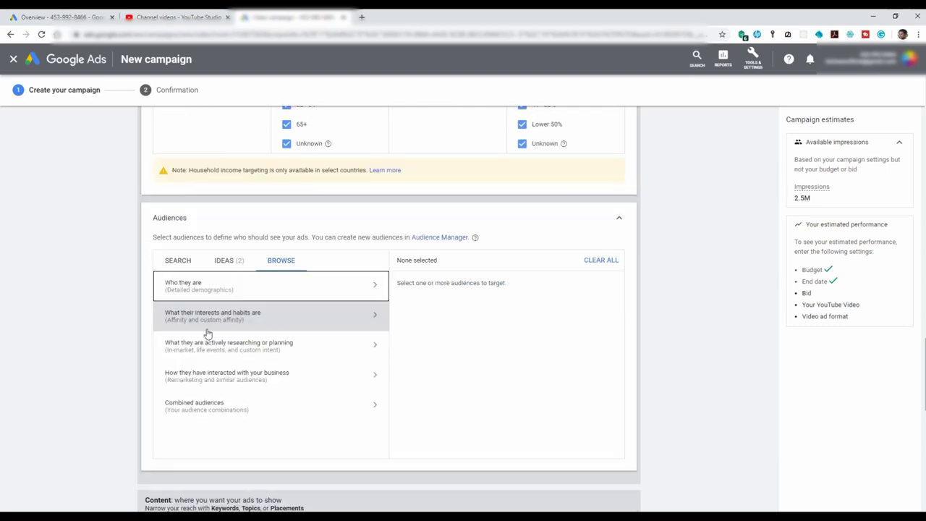
pyautogui.click(247, 323)
pyautogui.moveTo(244, 320)
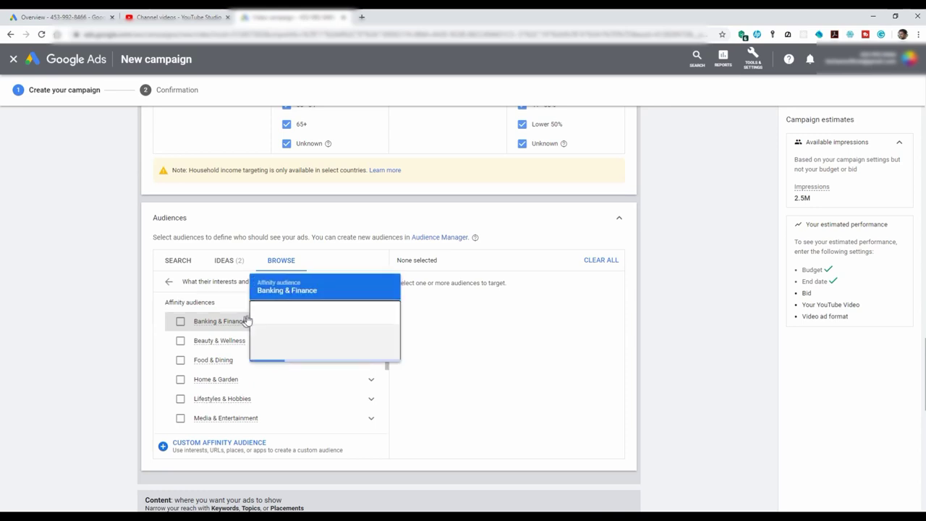
pyautogui.scroll(-3, 211, 356)
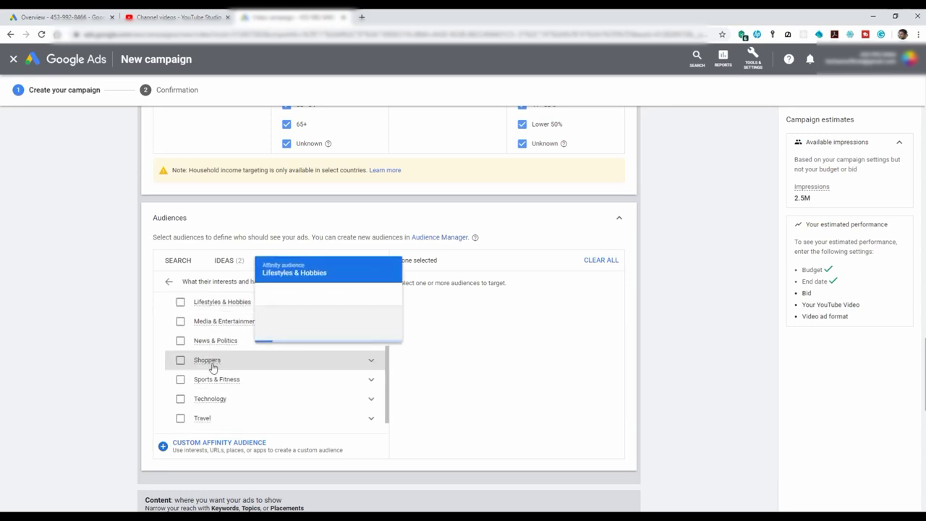
pyautogui.click(181, 399)
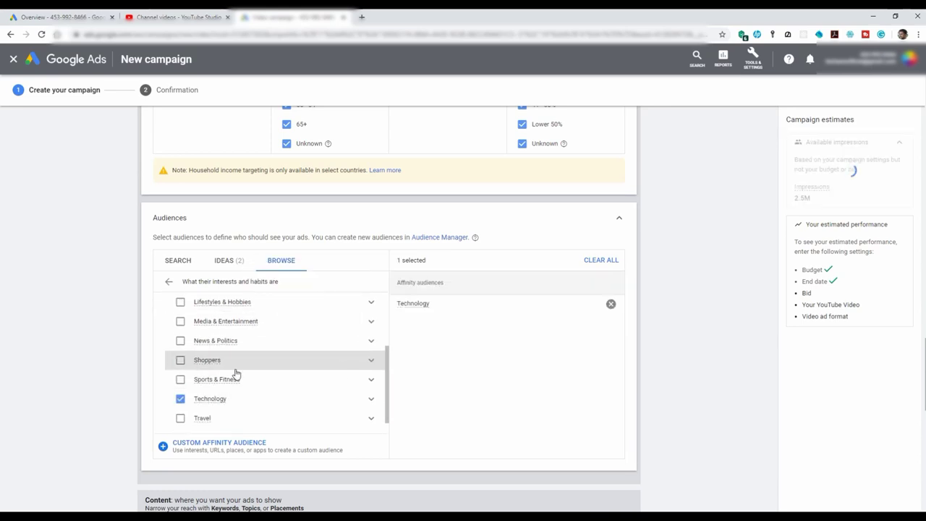
pyautogui.click(351, 403)
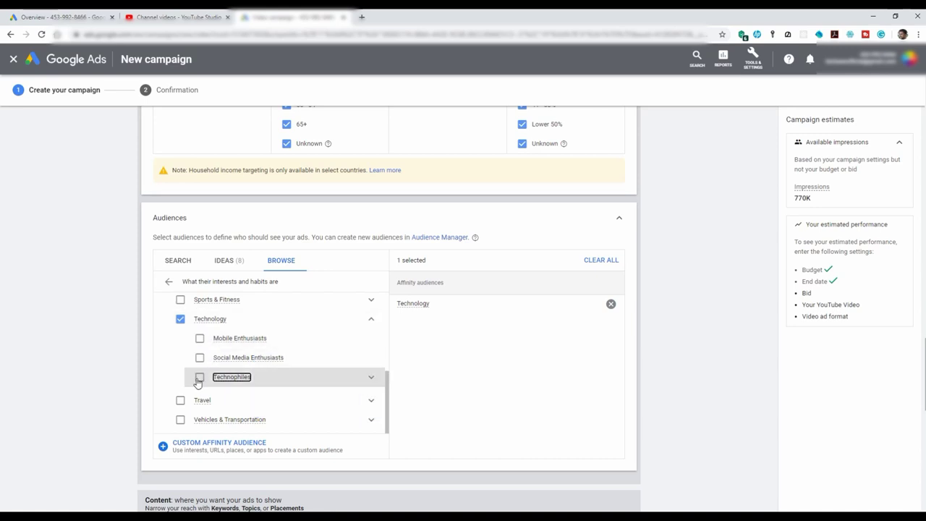
pyautogui.scroll(2, 203, 369)
pyautogui.scroll(1, 207, 351)
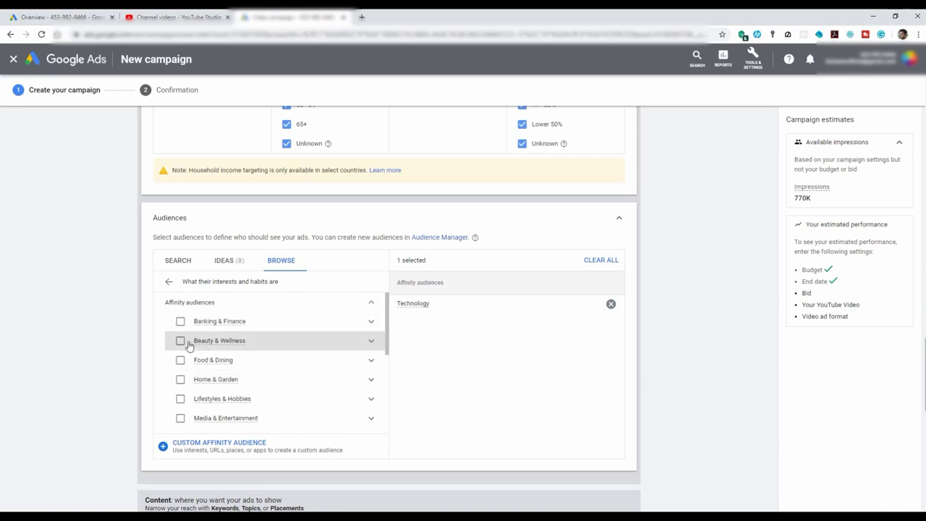
pyautogui.moveTo(206, 346)
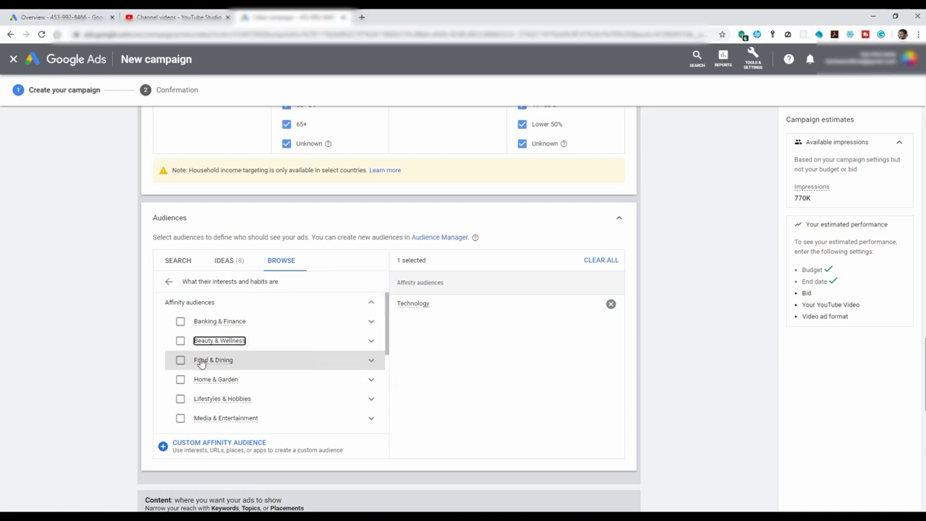
pyautogui.moveTo(201, 364)
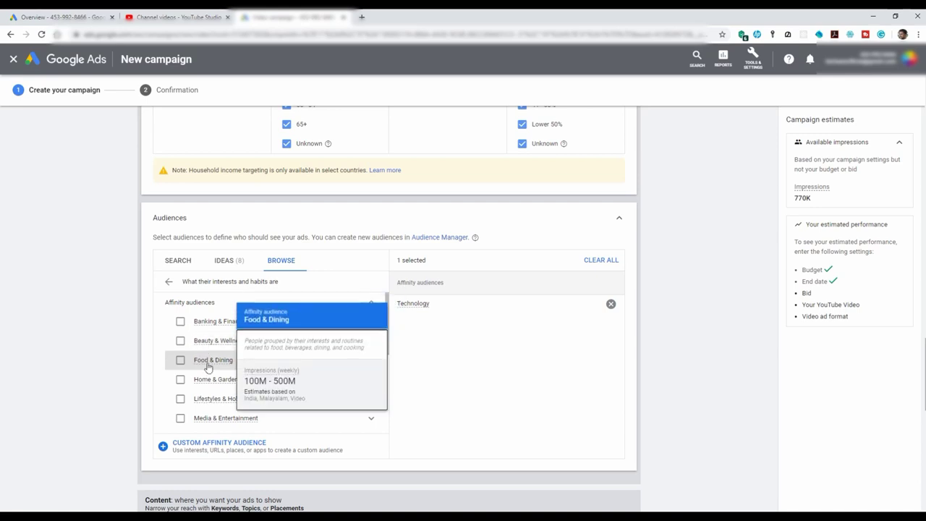
# Leave keywords, topics and placements unrestricted and set the maximum CPV bid to ₹0.21.
pyautogui.scroll(-5, 319, 361)
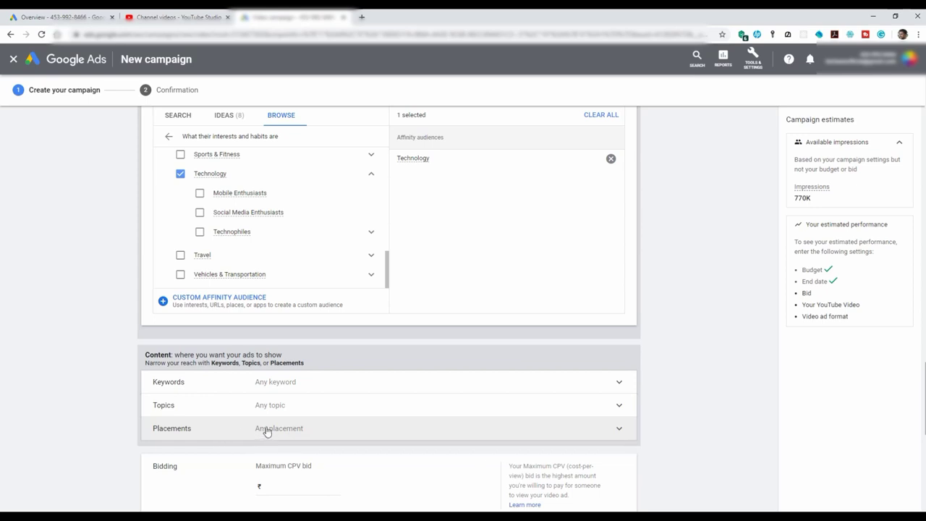
pyautogui.scroll(-3, 265, 431)
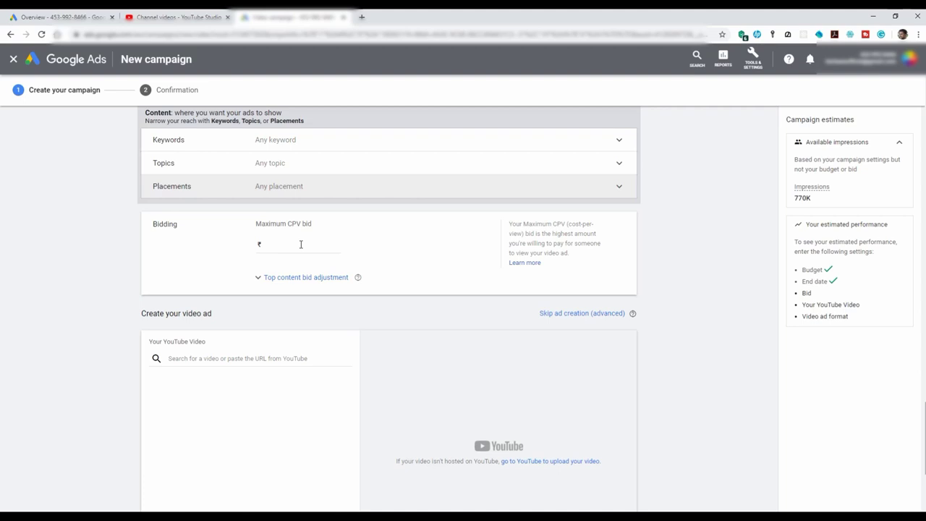
pyautogui.click(298, 246)
pyautogui.write('0.00')
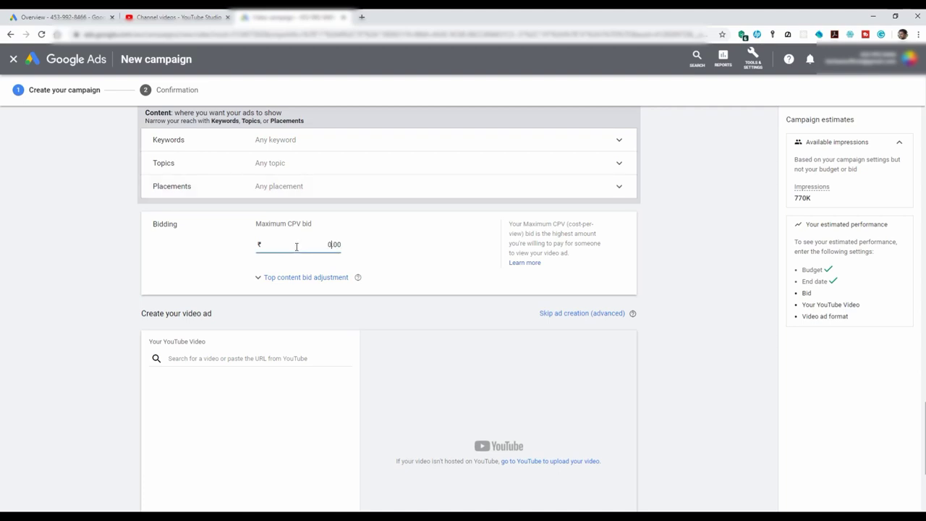
pyautogui.write('21')
pyautogui.click(432, 266)
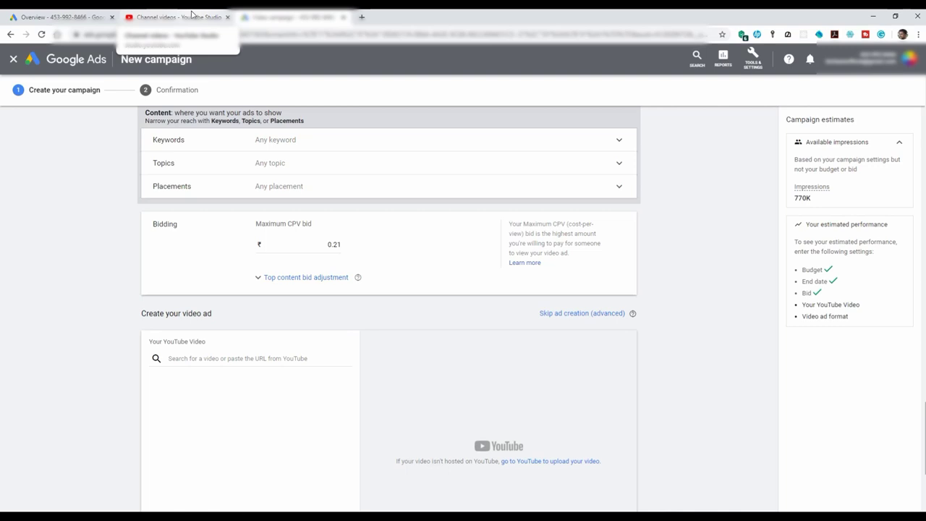
# Copy the shareable link of the 5 June 2020 Excel video in YouTube Studio and paste it as the campaign's YouTube video in Google Ads.
pyautogui.click(191, 12)
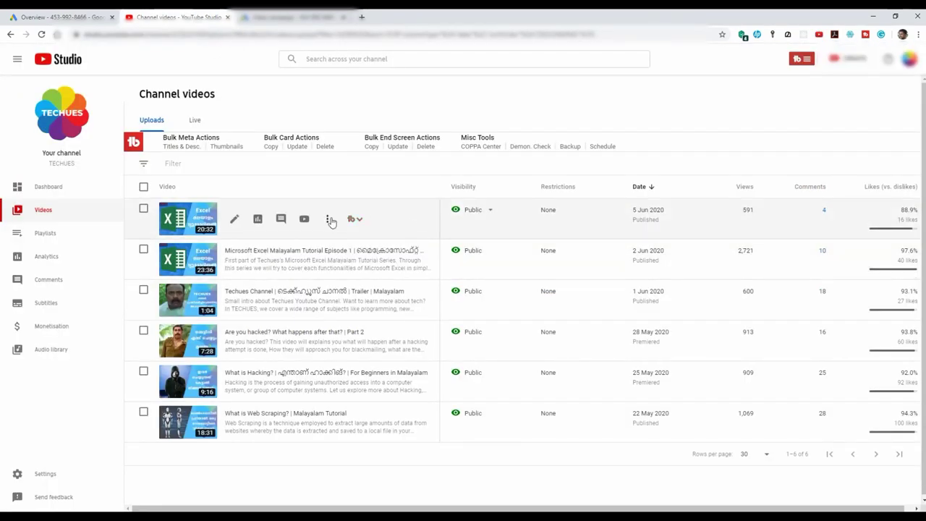
pyautogui.click(329, 220)
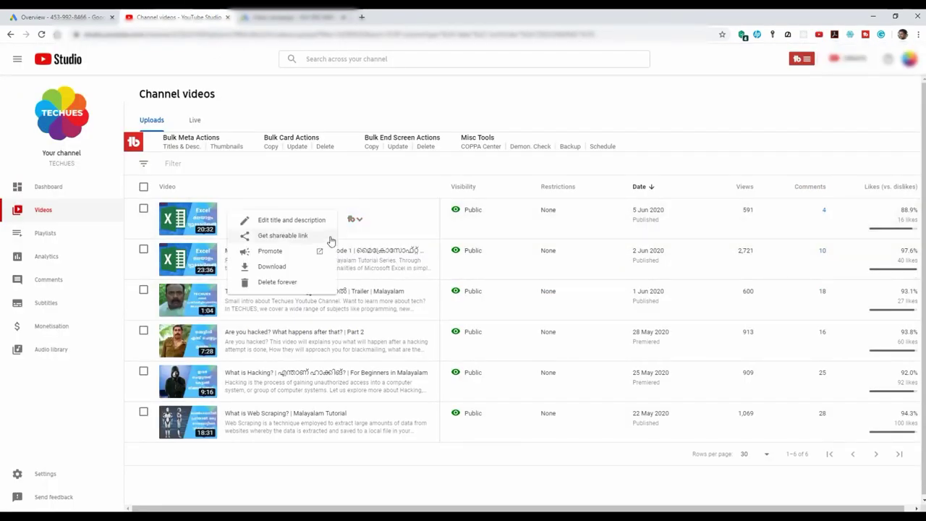
pyautogui.click(281, 236)
pyautogui.click(275, 16)
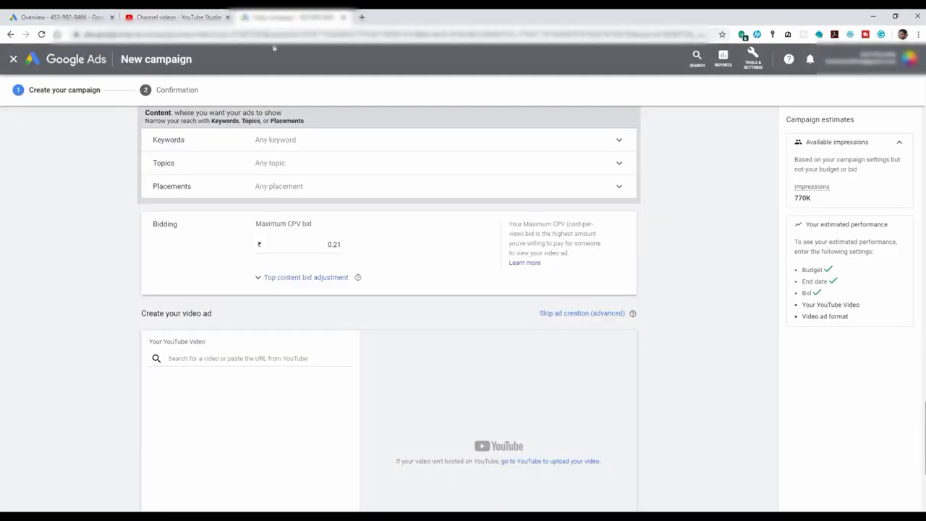
pyautogui.rightClick(213, 359)
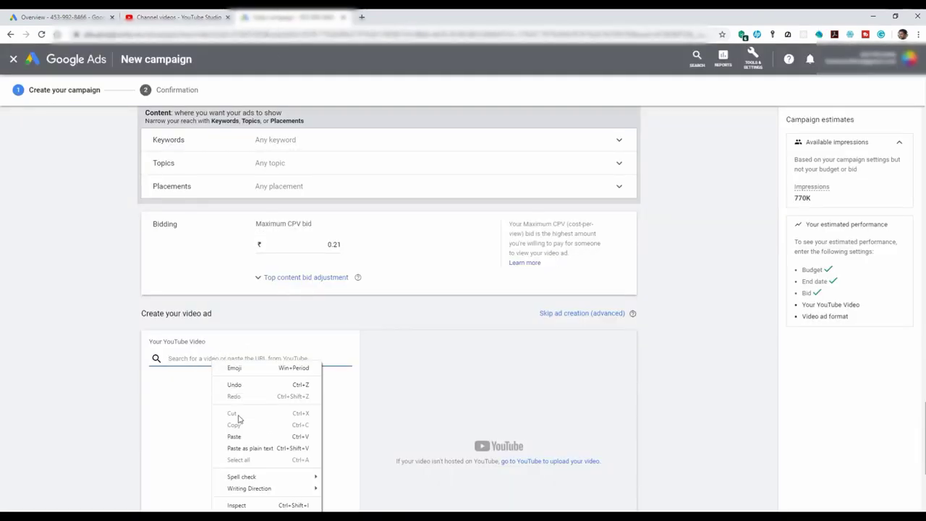
pyautogui.click(234, 437)
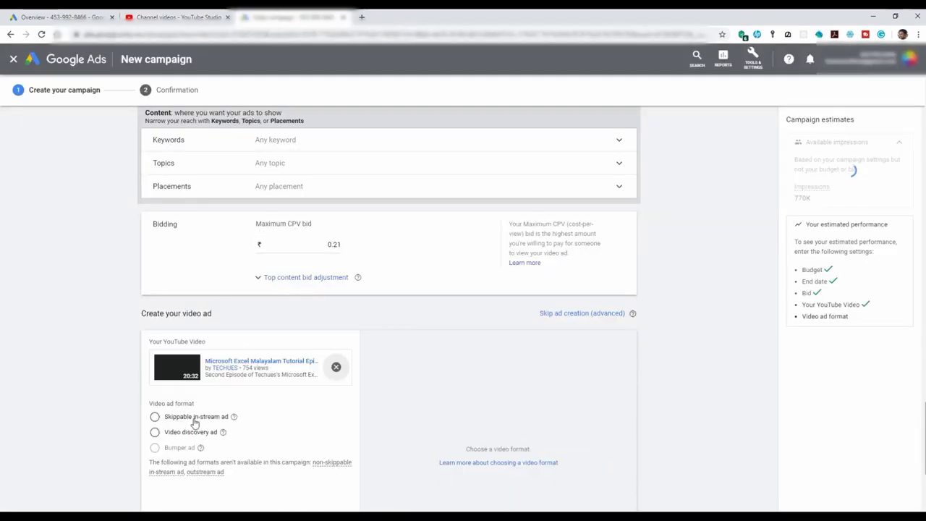
# Choose the video discovery ad format and enter "Learn Excel in Malayalam" as the headline.
pyautogui.scroll(-1, 210, 385)
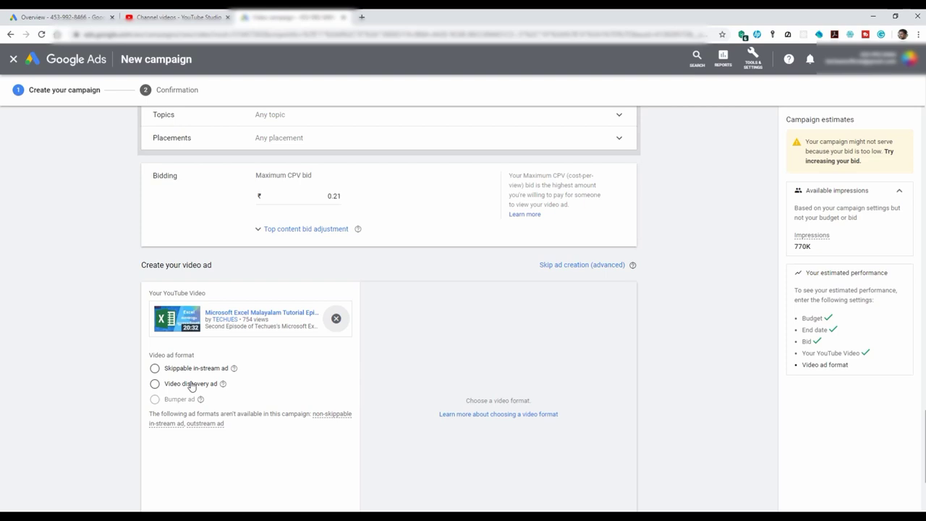
pyautogui.click(192, 384)
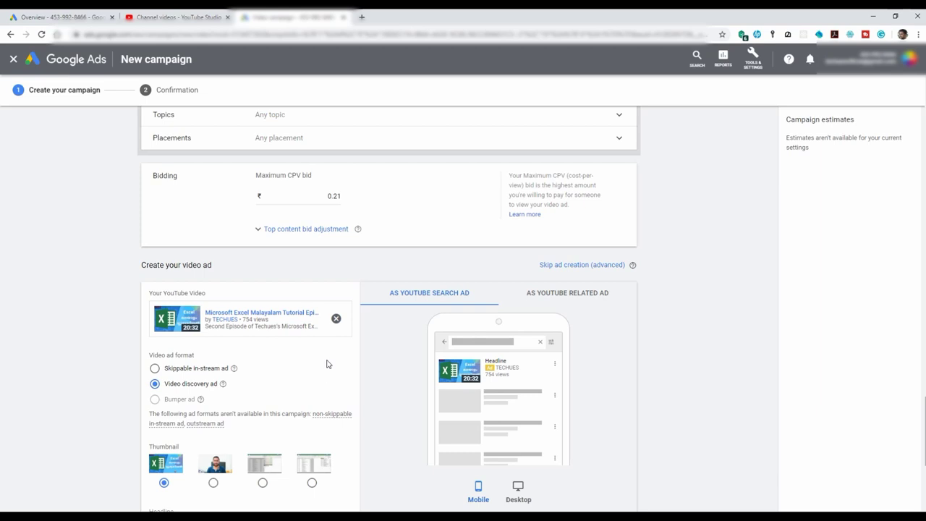
pyautogui.scroll(-2, 327, 366)
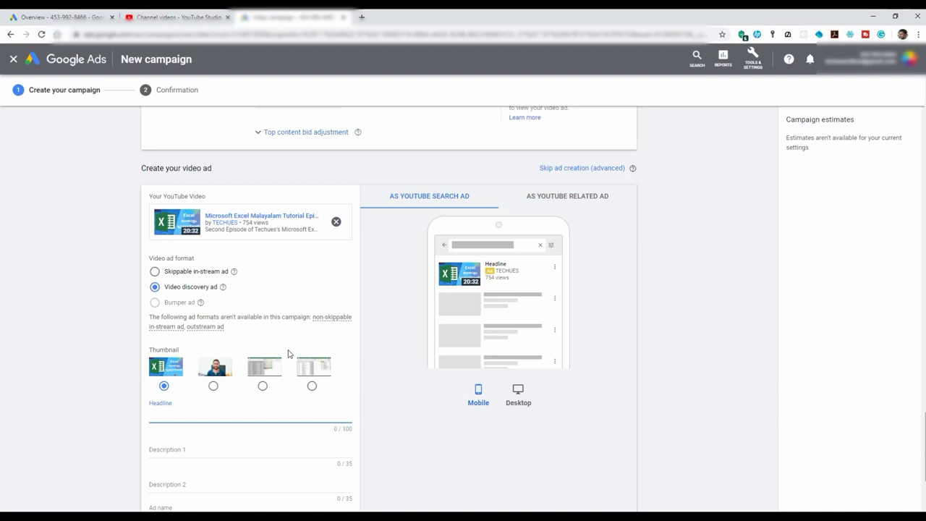
pyautogui.write('Learn Excel in Malayalam')
# Fill in the ad's two description lines with "Episode 2" and "Stay Home Learn Excel".
pyautogui.click(215, 444)
pyautogui.write('Episode 2')
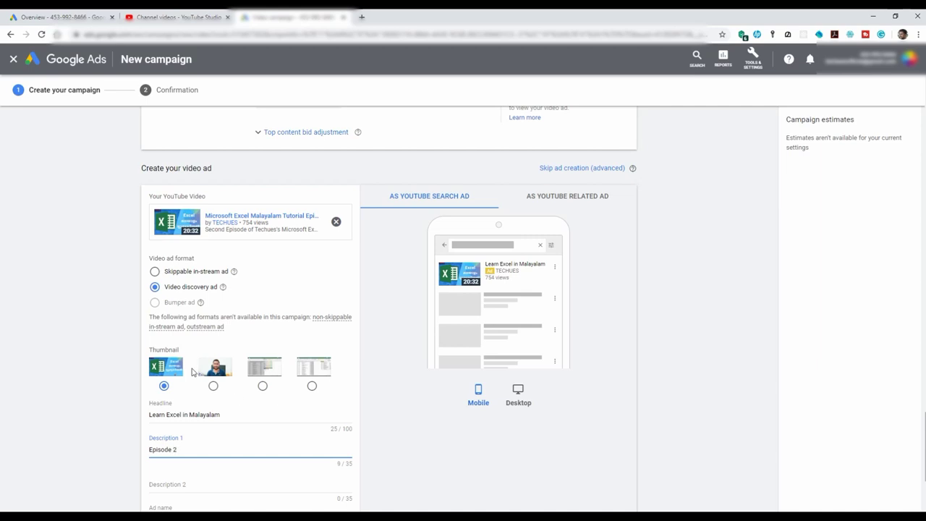
pyautogui.scroll(-2, 205, 437)
pyautogui.click(194, 389)
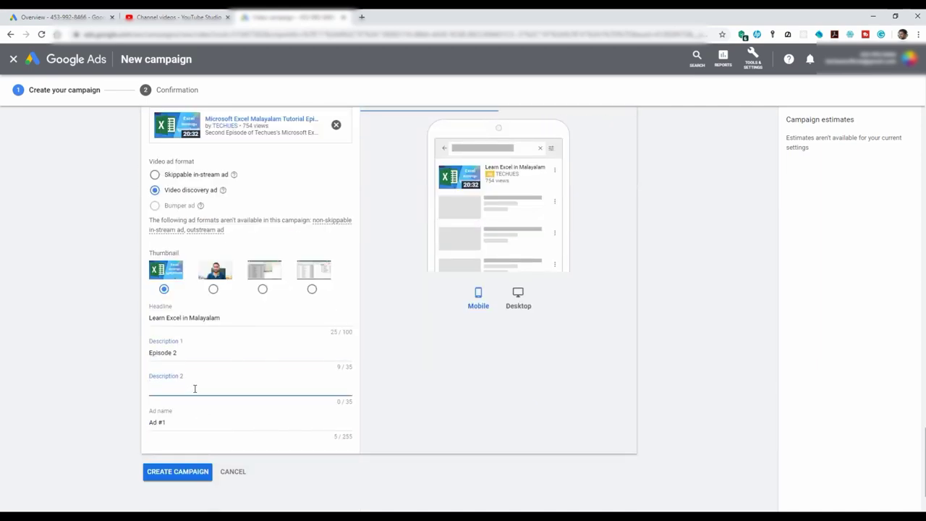
pyautogui.write('Stay Home Learn Exce')
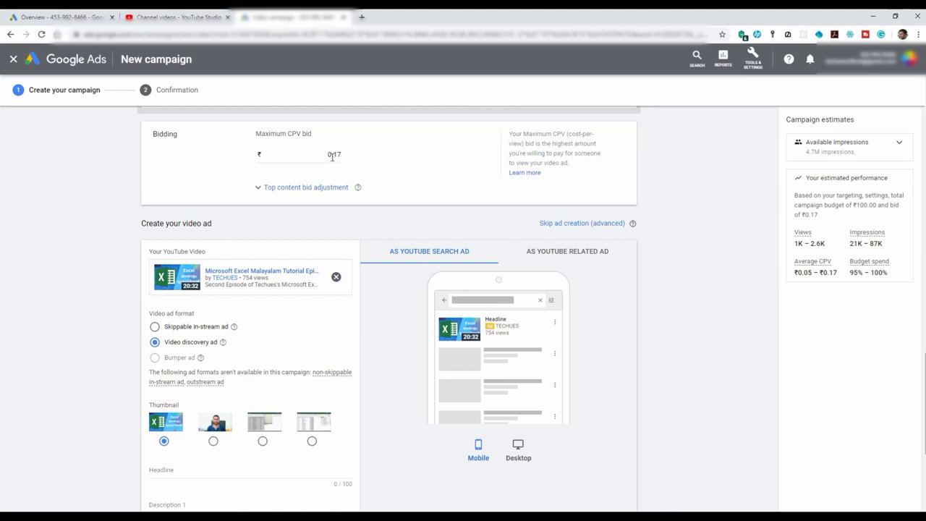
# Lower the maximum CPV bid to ₹0.16, trying ₹0.15 along the way.
pyautogui.moveTo(337, 154); pyautogui.dragTo(341, 156)
pyautogui.write('6')
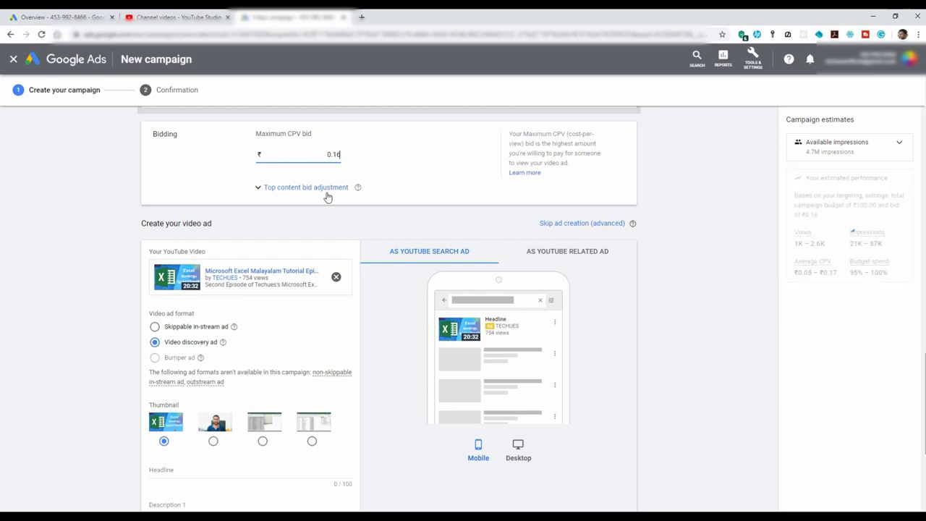
pyautogui.press('BackSpace')
pyautogui.write('5')
pyautogui.press('BackSpace')
pyautogui.write('6')
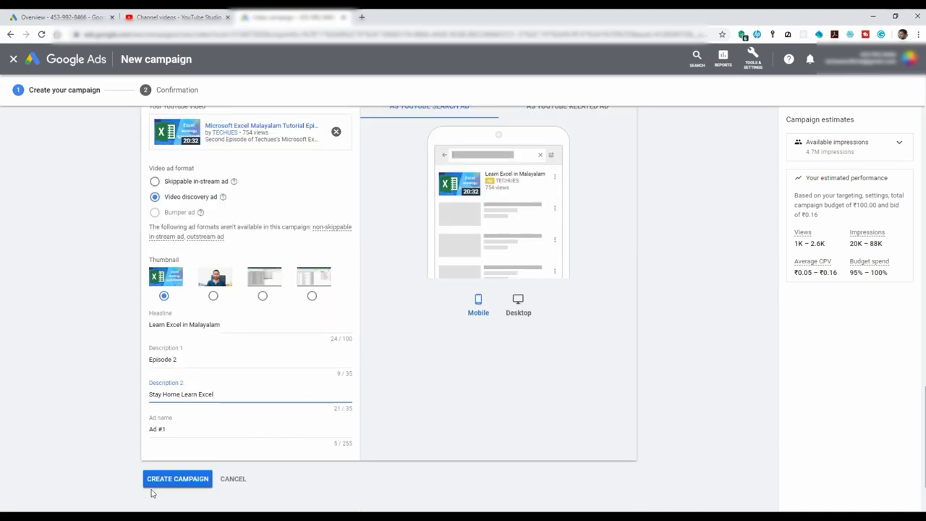
# Create the campaign, continue to its management page and expand the Ads & extensions section.
pyautogui.click(167, 480)
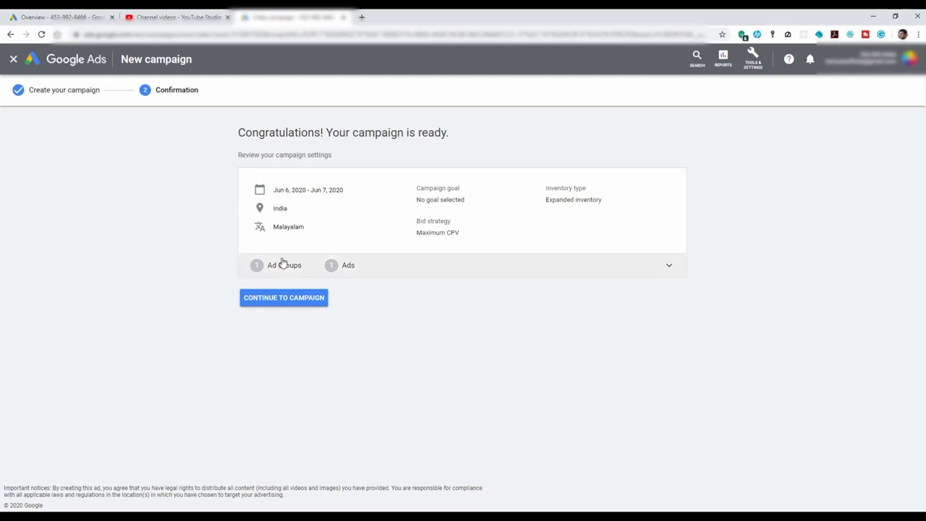
pyautogui.click(274, 298)
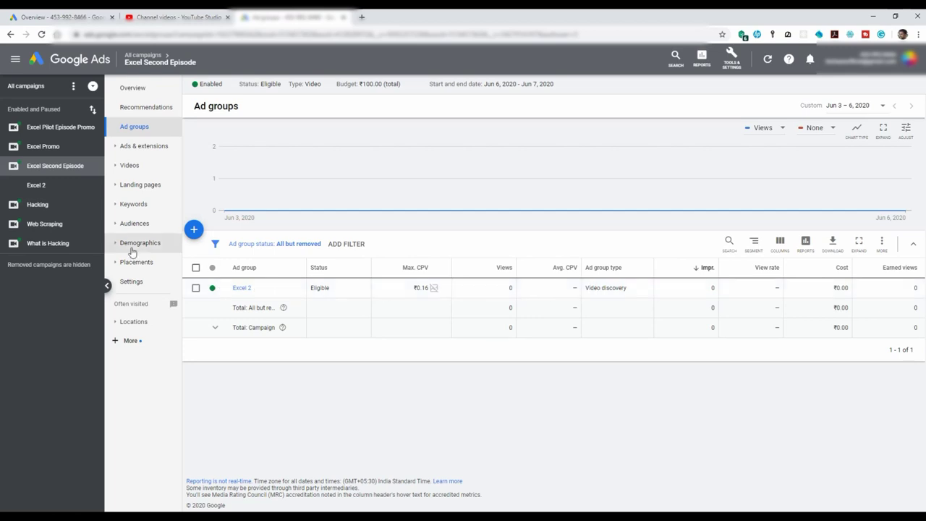
pyautogui.click(135, 149)
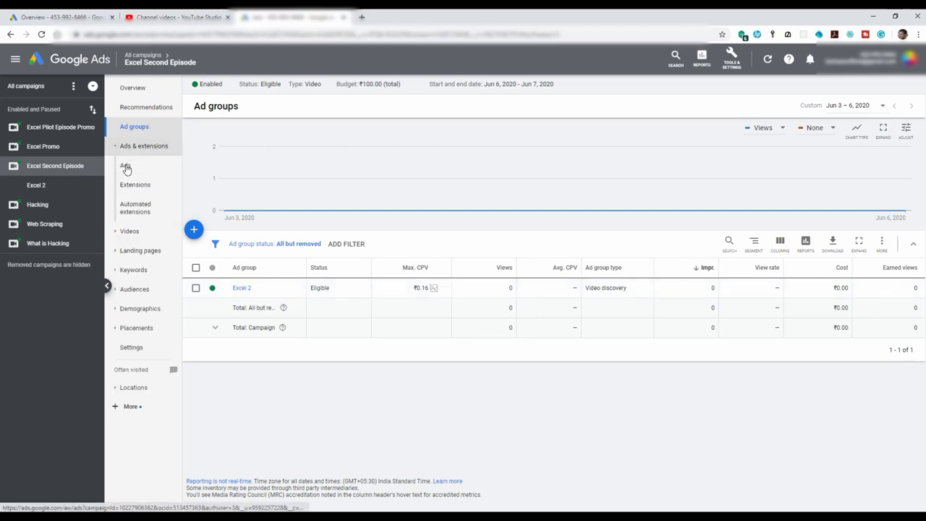
# Open the list of ads for the Excel Second Episode campaign.
pyautogui.click(127, 166)
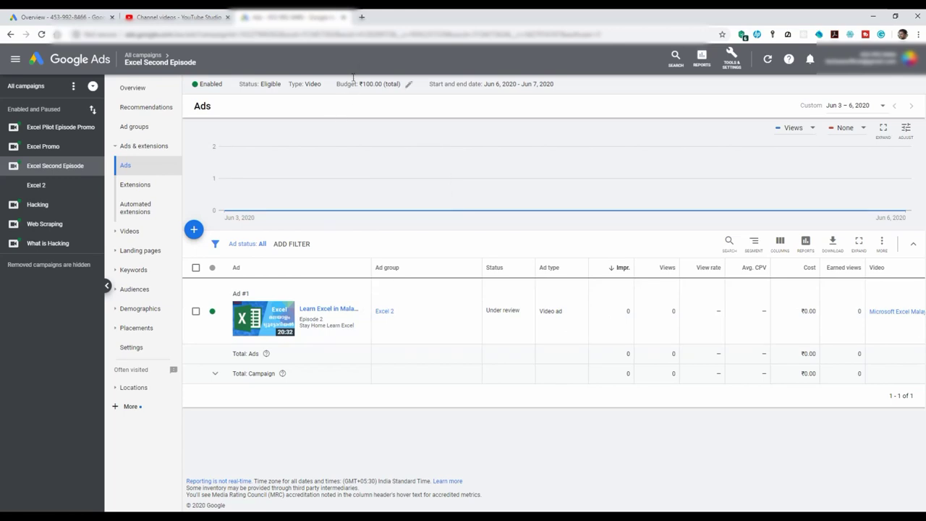
# Switch to Gmail in a new browser tab and open the Google Ads email "Finish your setup to start reaching new customers online".
pyautogui.click(361, 17)
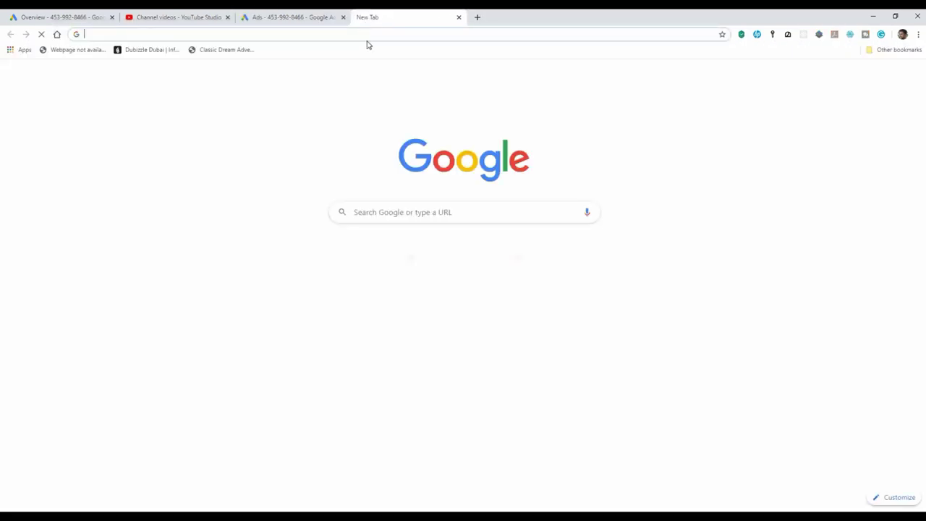
pyautogui.write('gmail.com')
pyautogui.press('Return')
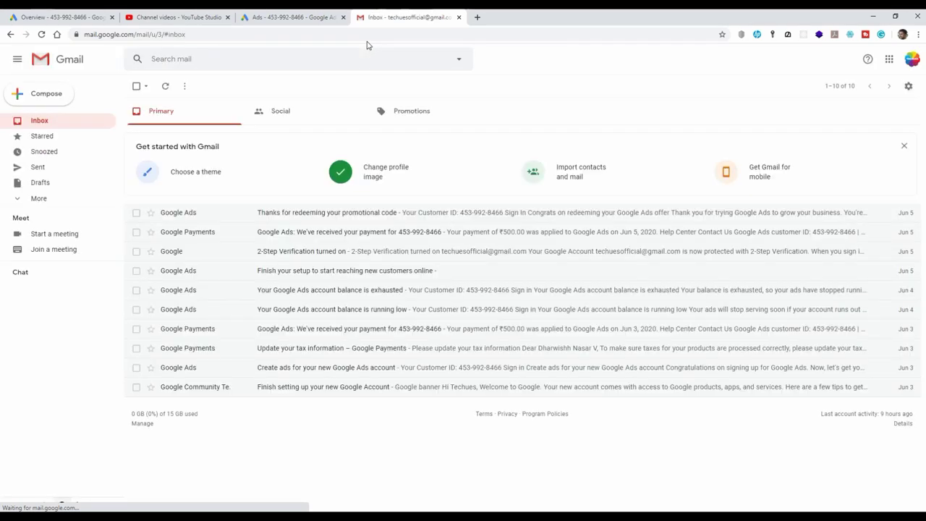
pyautogui.click(279, 273)
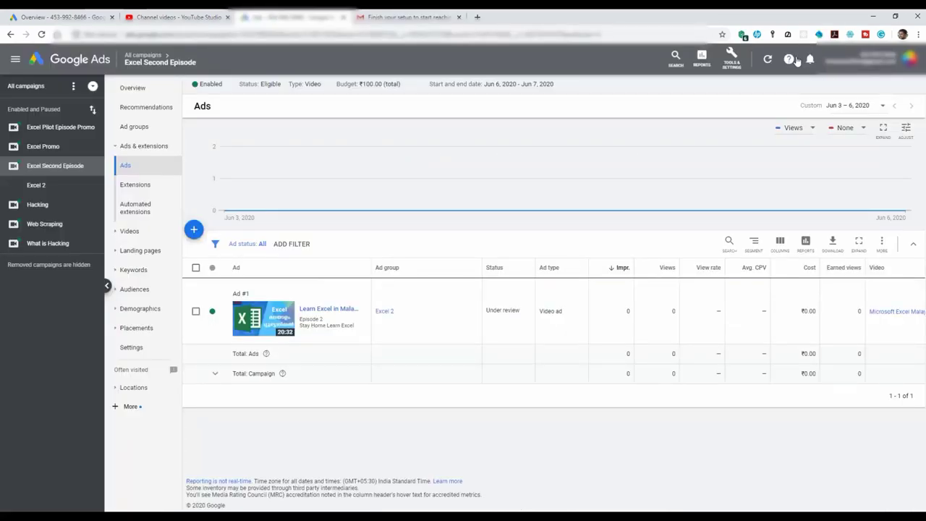
# Back in Google Ads, open the billing promotions, examine the active offer's spending and credit terms, and activate the promotional code field.
pyautogui.click(743, 64)
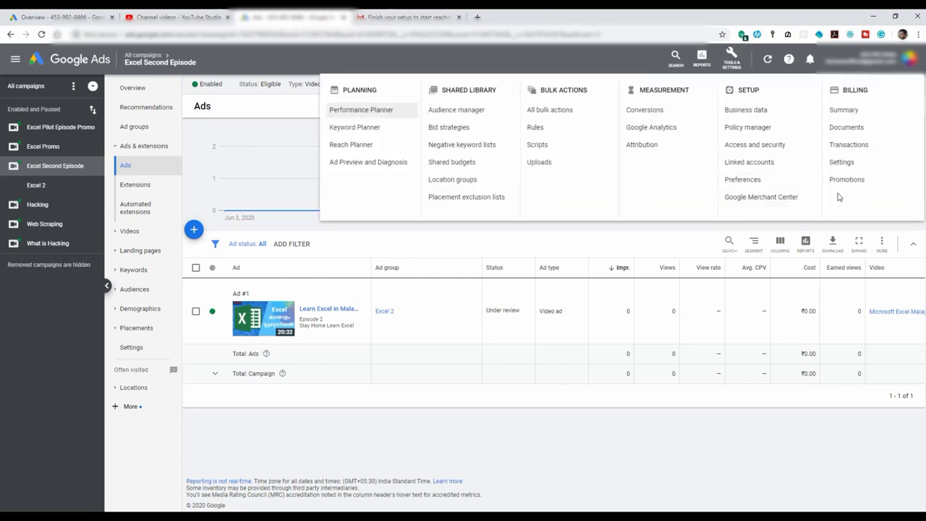
pyautogui.click(851, 180)
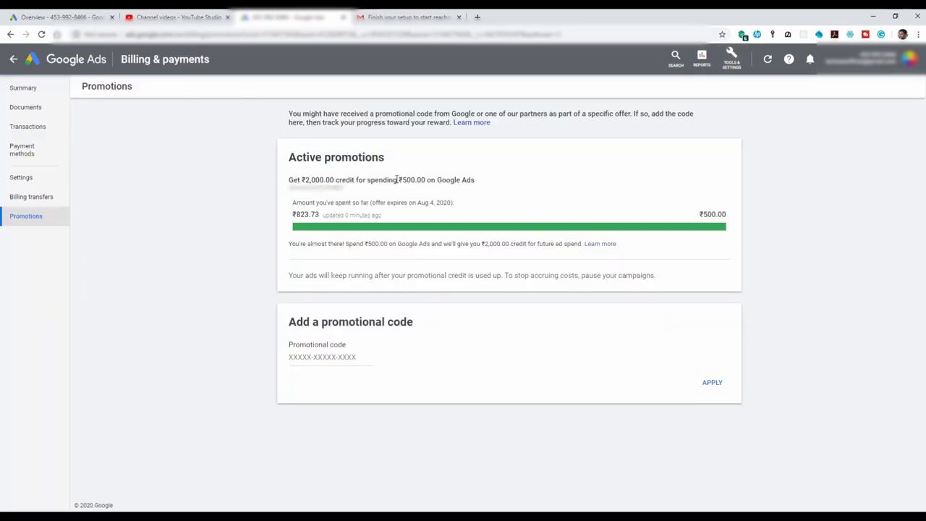
pyautogui.moveTo(398, 179); pyautogui.dragTo(428, 180)
pyautogui.moveTo(341, 180); pyautogui.dragTo(293, 180)
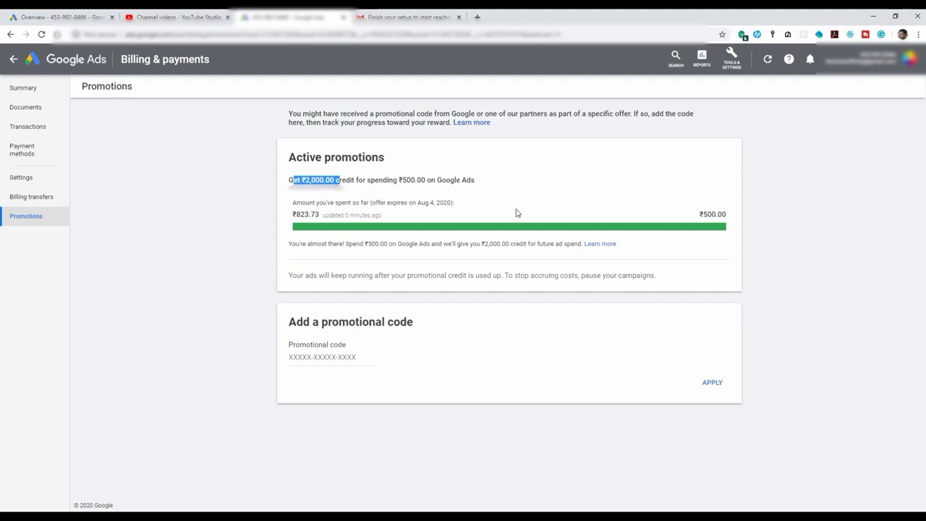
pyautogui.click(341, 355)
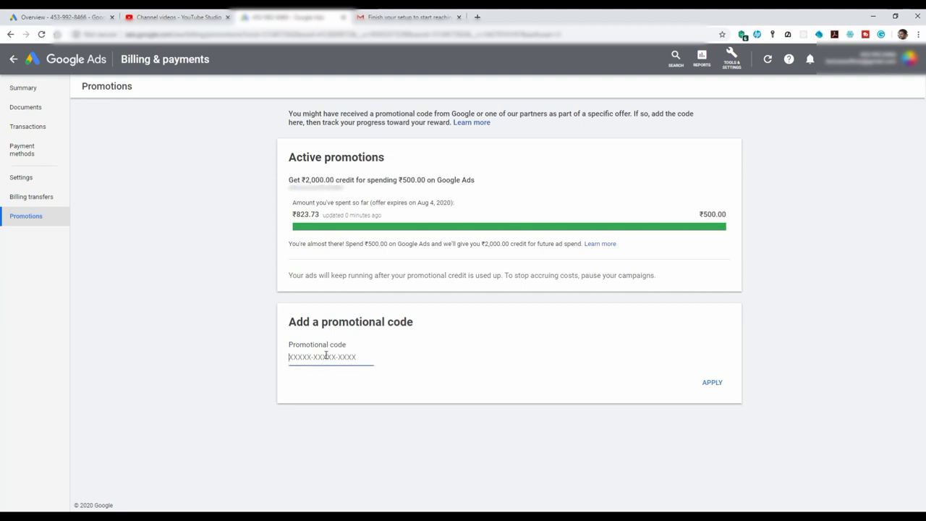